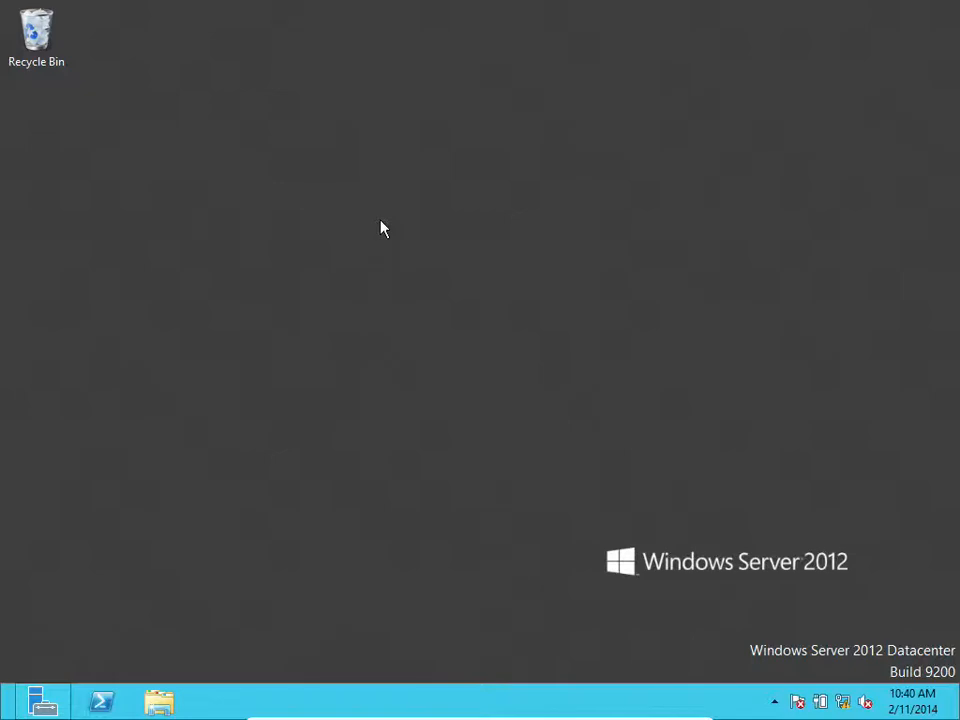
# Step: Launch Windows PowerShell from the taskbar and move its window up and left
pyautogui.rightClick(104, 706)
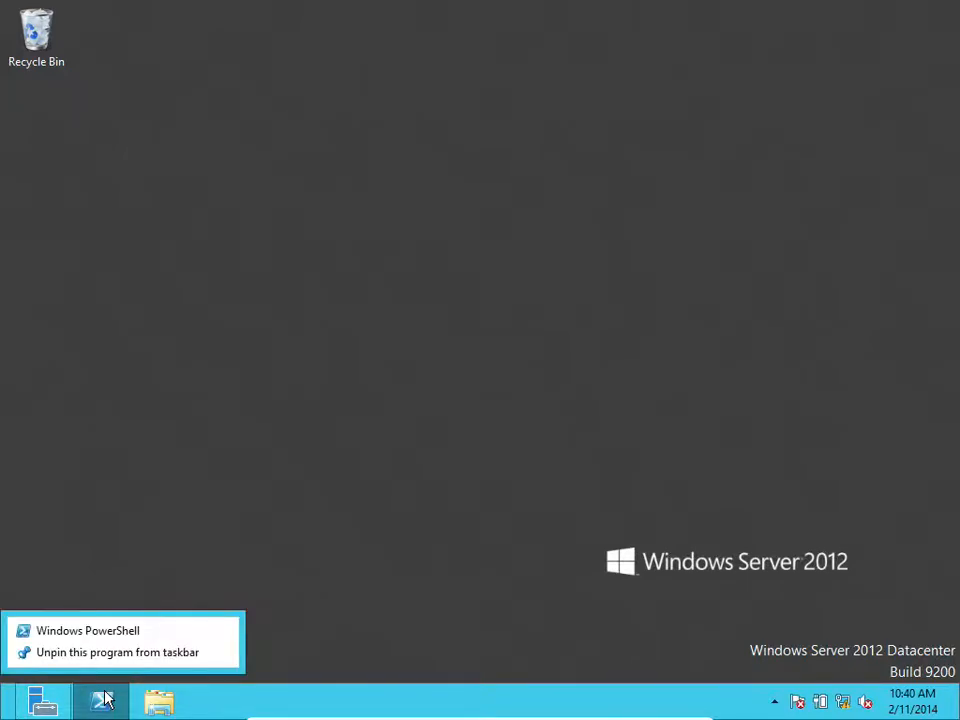
pyautogui.click(104, 702)
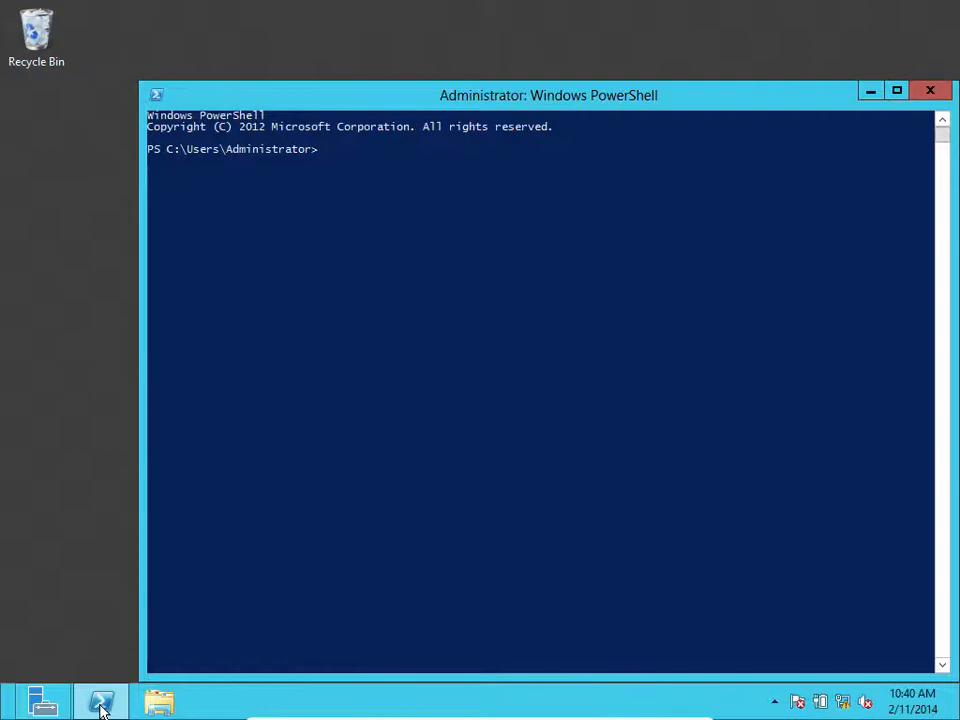
pyautogui.moveTo(527, 92); pyautogui.dragTo(473, 69)
# Step: Close that window, start a fresh PowerShell console, and shift it down and right
pyautogui.click(876, 67)
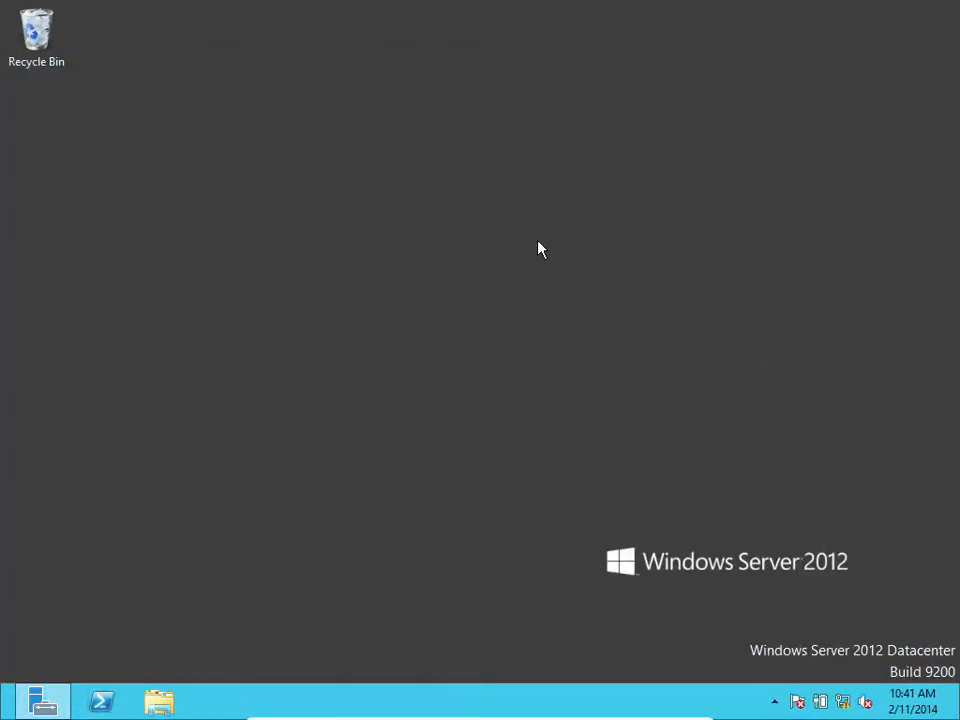
pyautogui.click(105, 703)
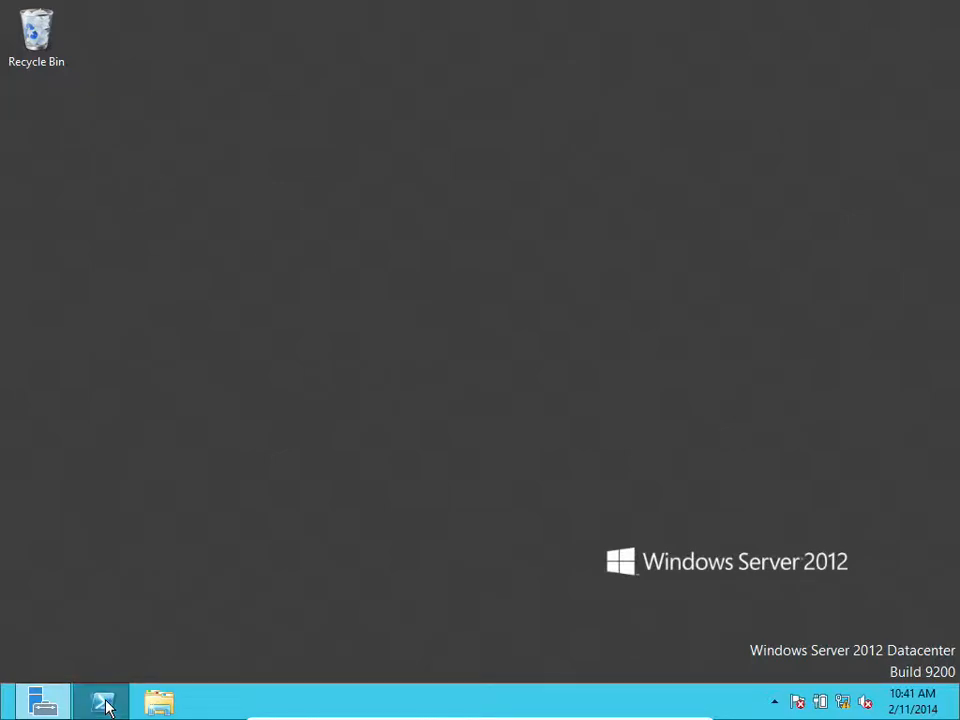
pyautogui.moveTo(315, 40); pyautogui.dragTo(343, 68)
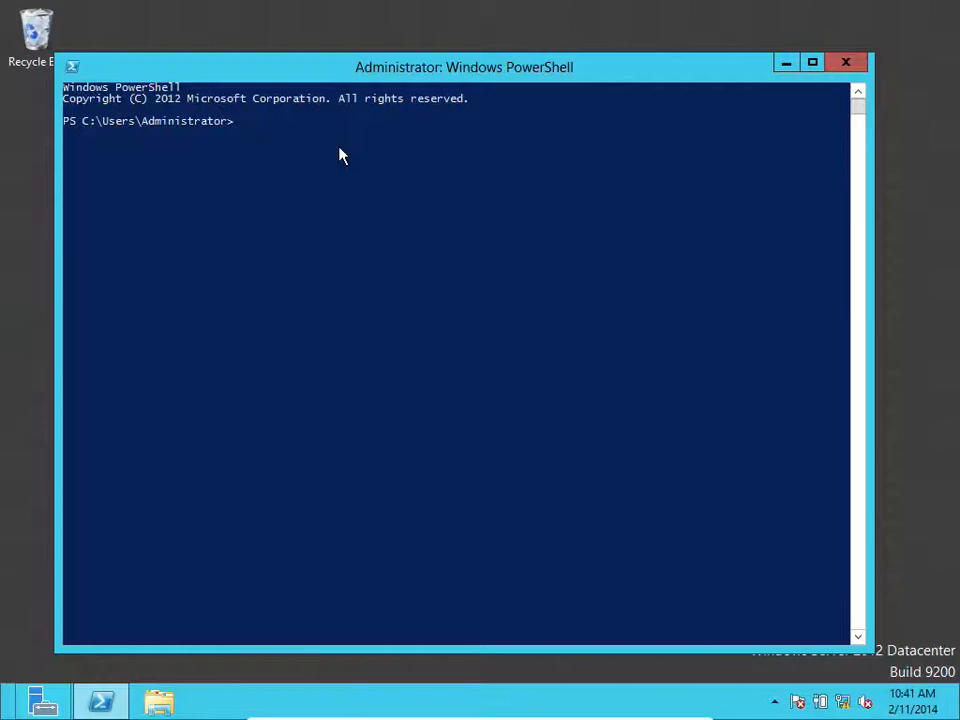
# Step: Show File Explorer's Computer view, checking Mirrored Volume (J:) at 7.79 GB free of 7.93 GB
pyautogui.click(159, 702)
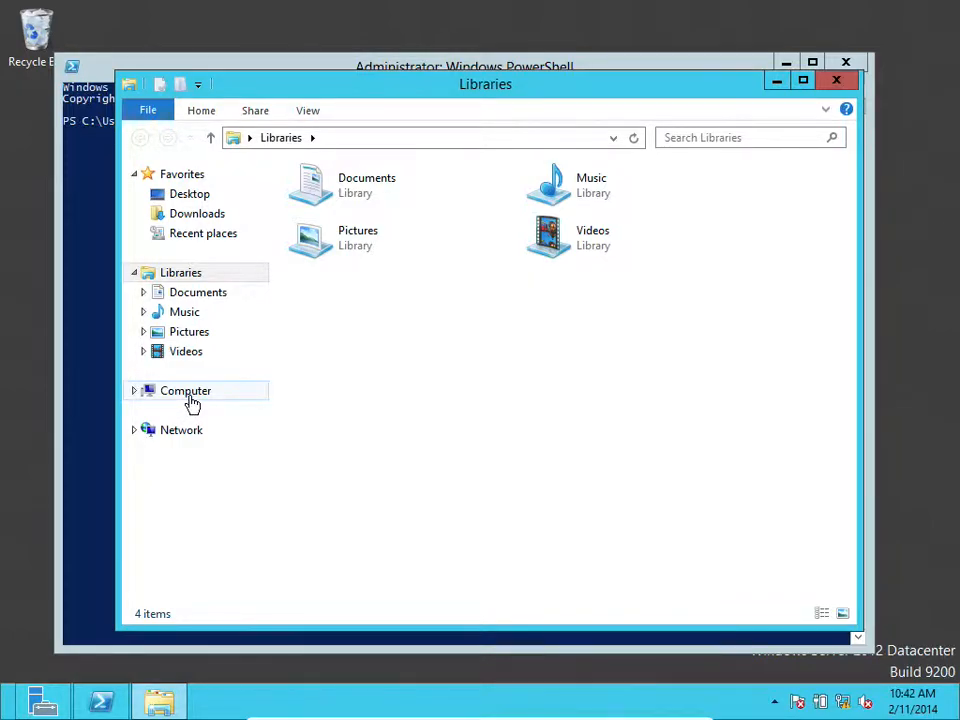
pyautogui.click(192, 401)
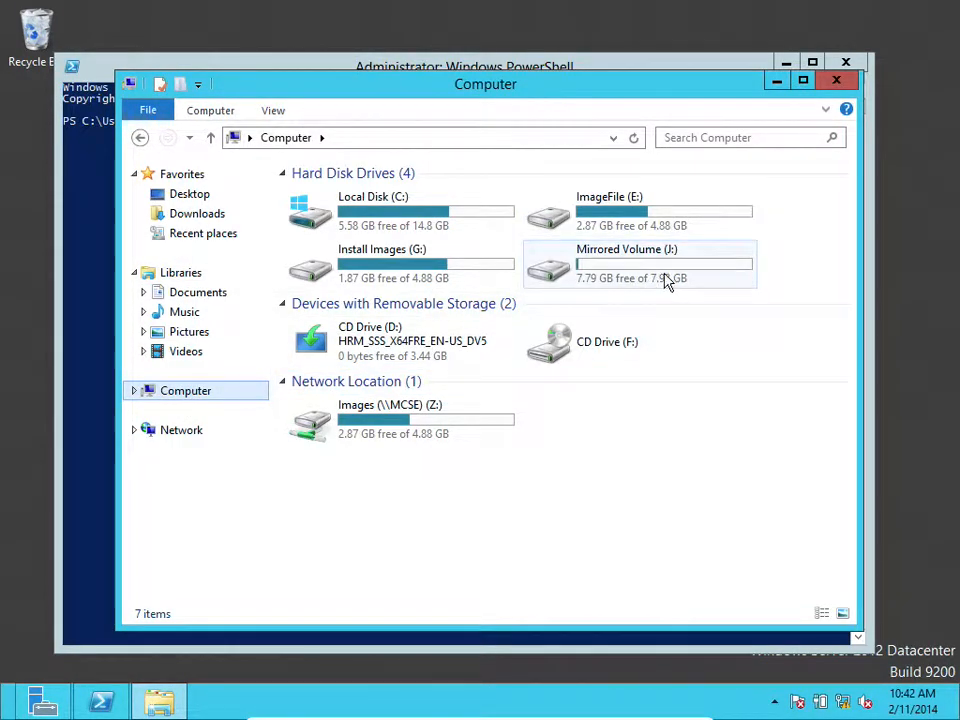
pyautogui.moveTo(673, 258)
# Step: Minimize Explorer and enter 'copy c:\windows\system32\write.exe' at the PowerShell prompt without running it
pyautogui.click(777, 82)
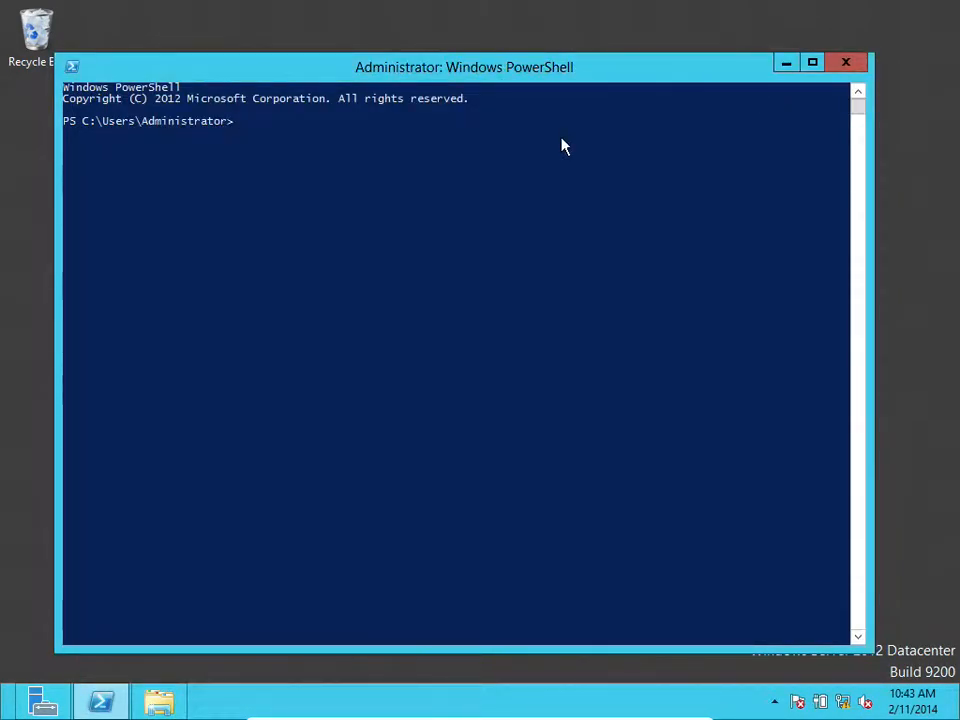
pyautogui.write('copy c:\\windows')
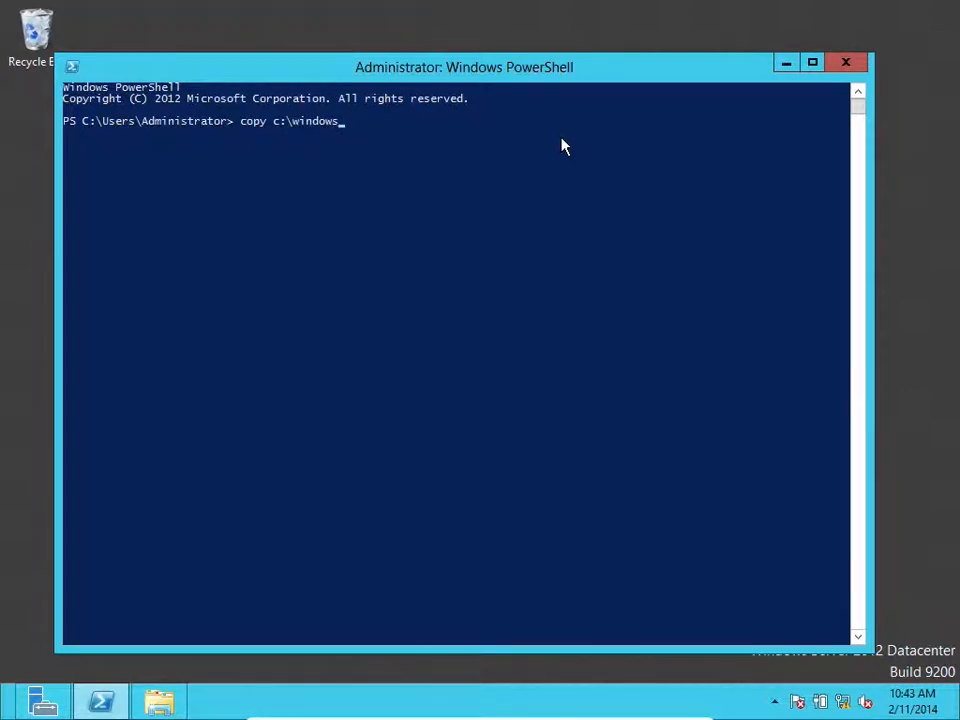
pyautogui.write('\\system32\\write.exe j:\\')
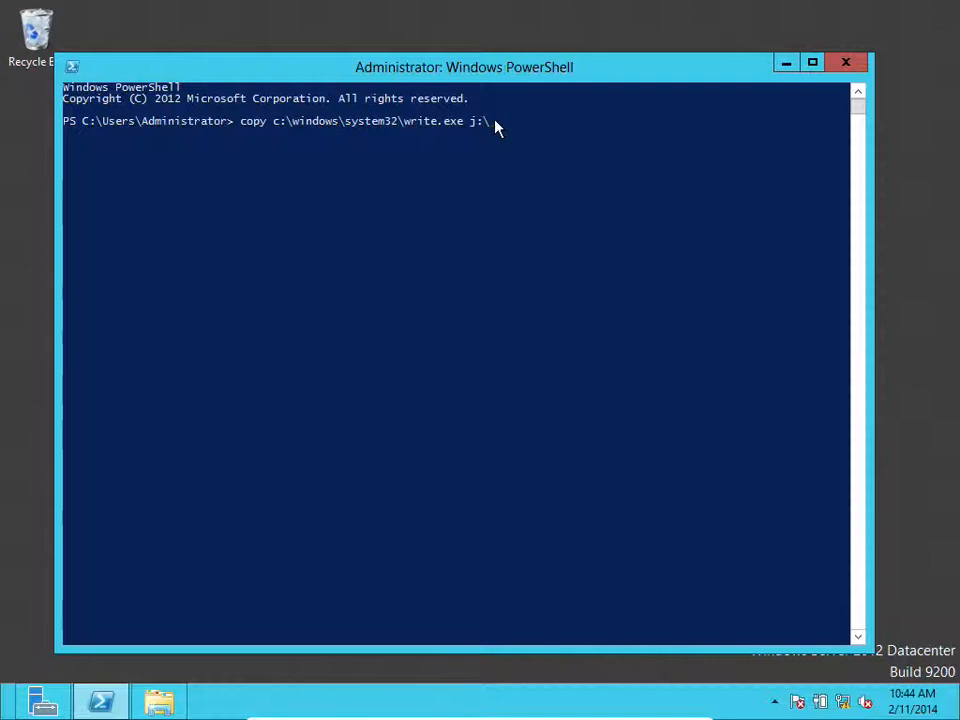
# Step: Run the copy of write.exe to J:\ and minimize PowerShell
pyautogui.press('Return')
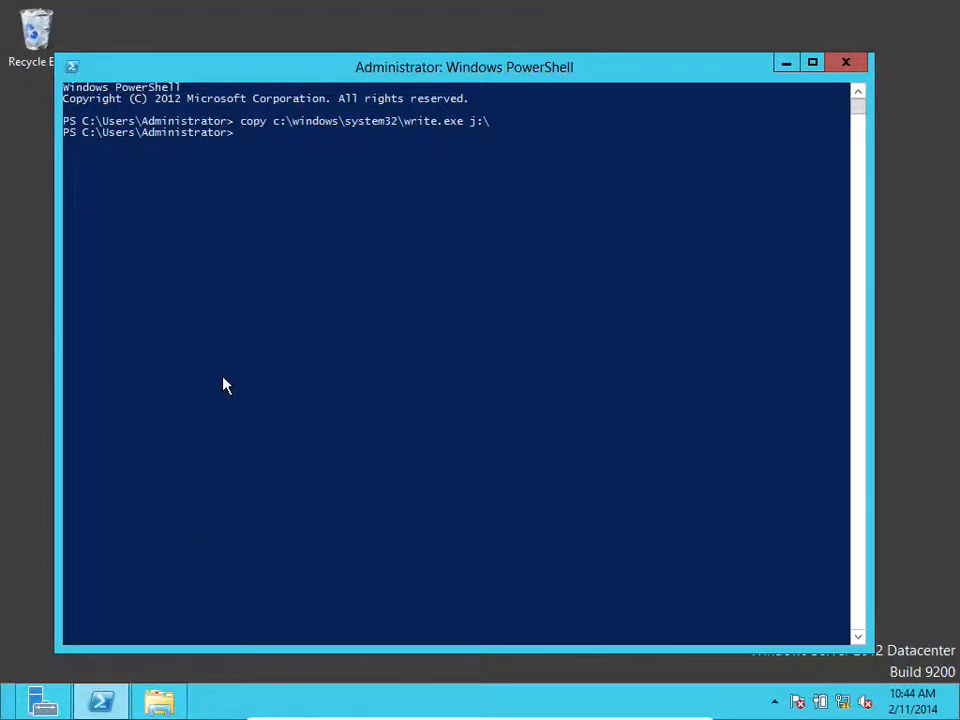
pyautogui.click(779, 63)
# Step: Open Mirrored Volume (J:) in File Explorer to confirm write (11 KB) is there, then minimize it
pyautogui.press('super+e')
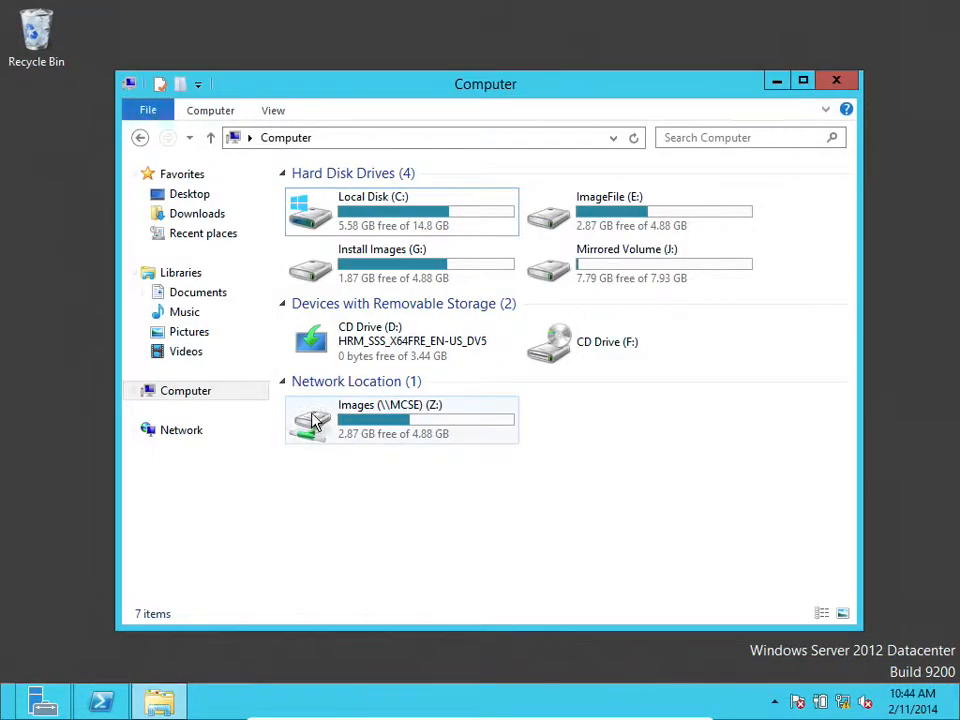
pyautogui.doubleClick(625, 270)
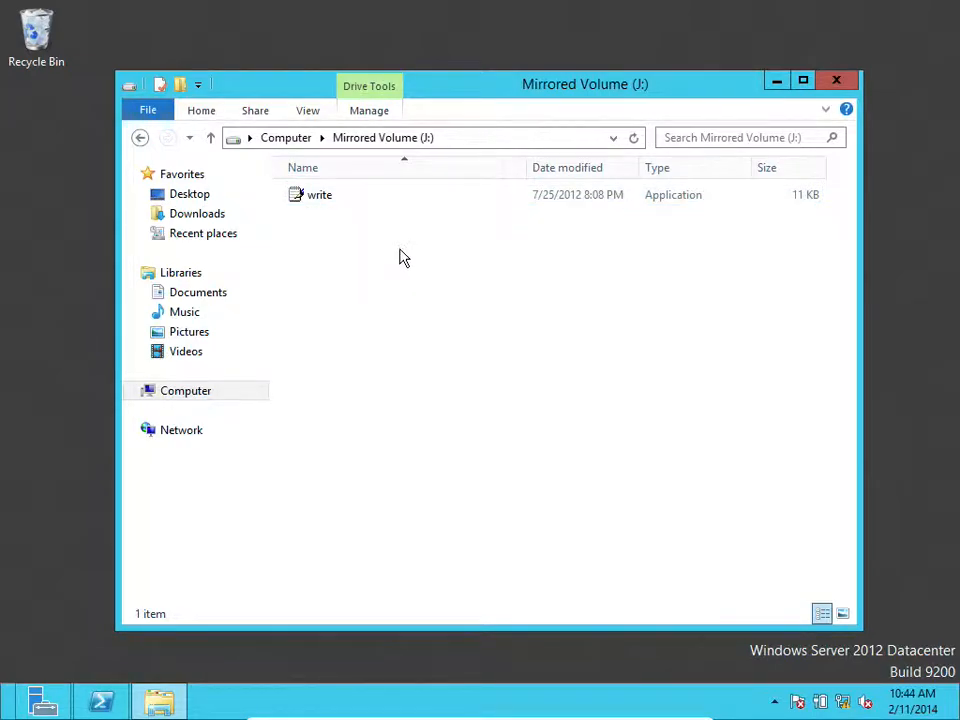
pyautogui.click(775, 84)
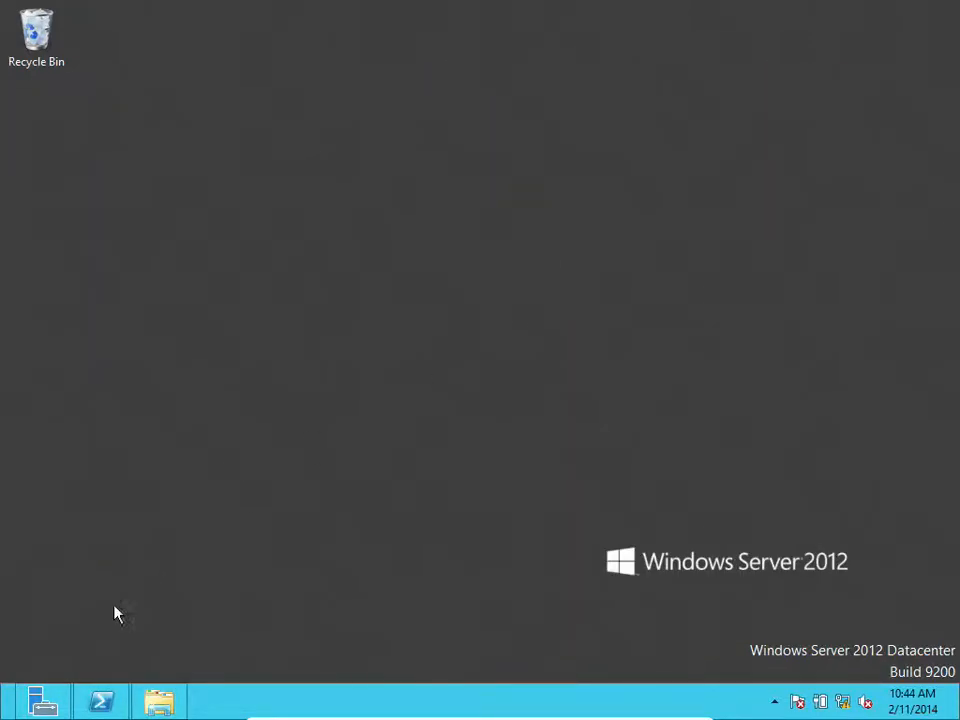
pyautogui.click(57, 694)
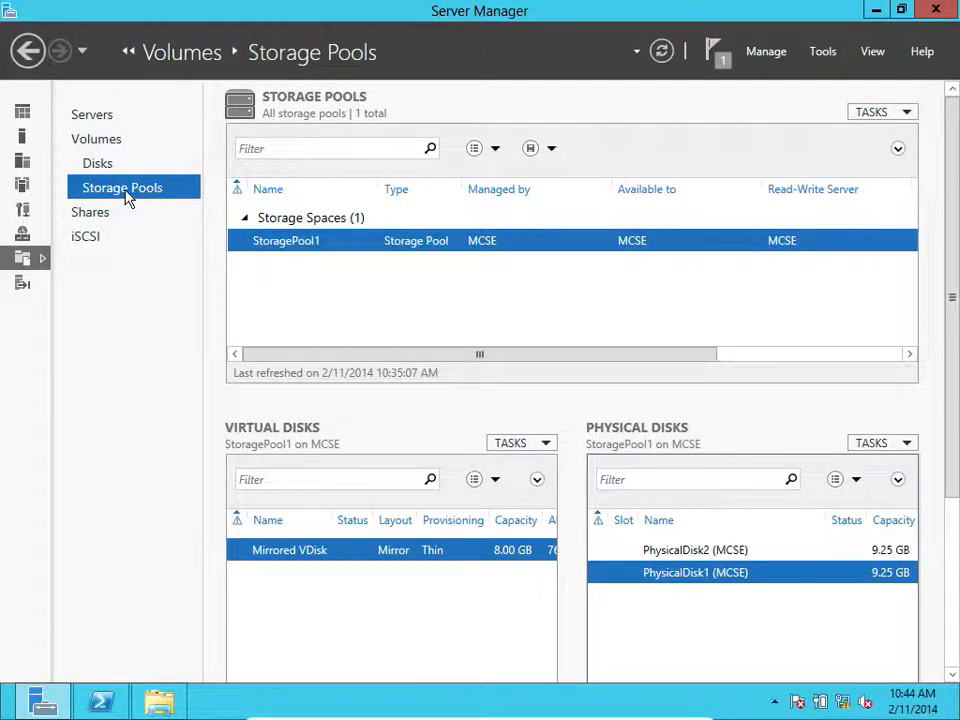
pyautogui.click(711, 551)
pyautogui.click(724, 572)
pyautogui.click(724, 558)
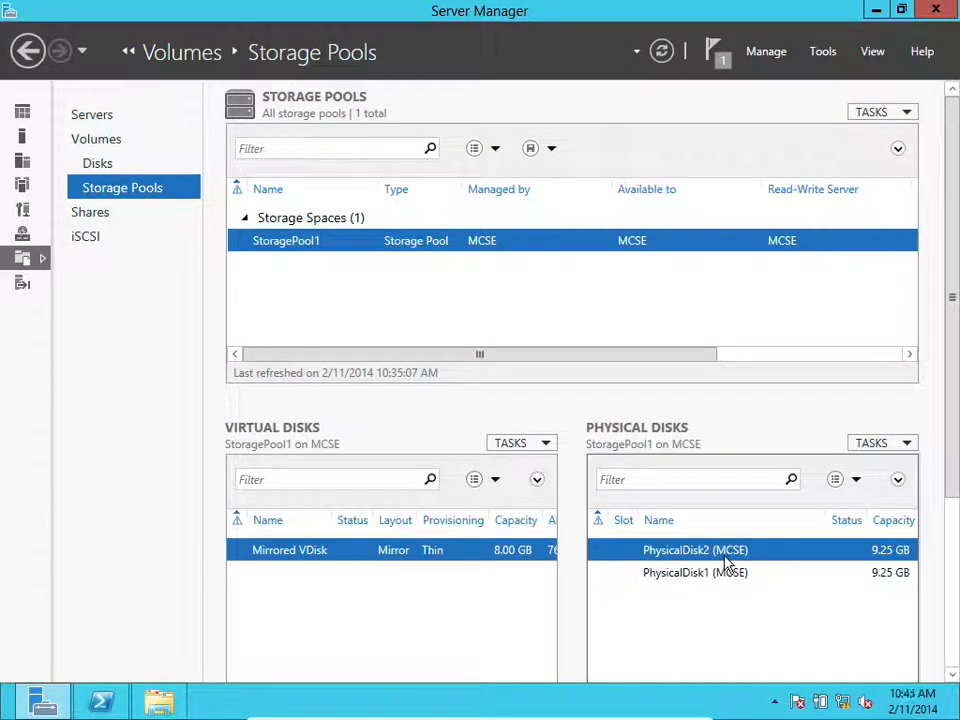
pyautogui.rightClick(724, 561)
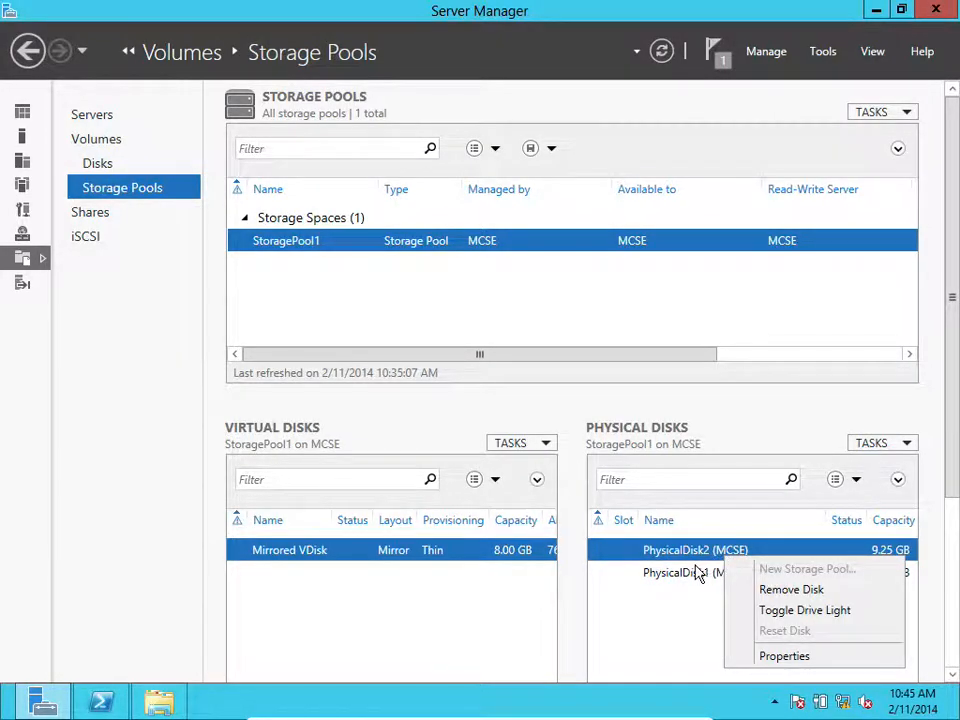
pyautogui.click(700, 572)
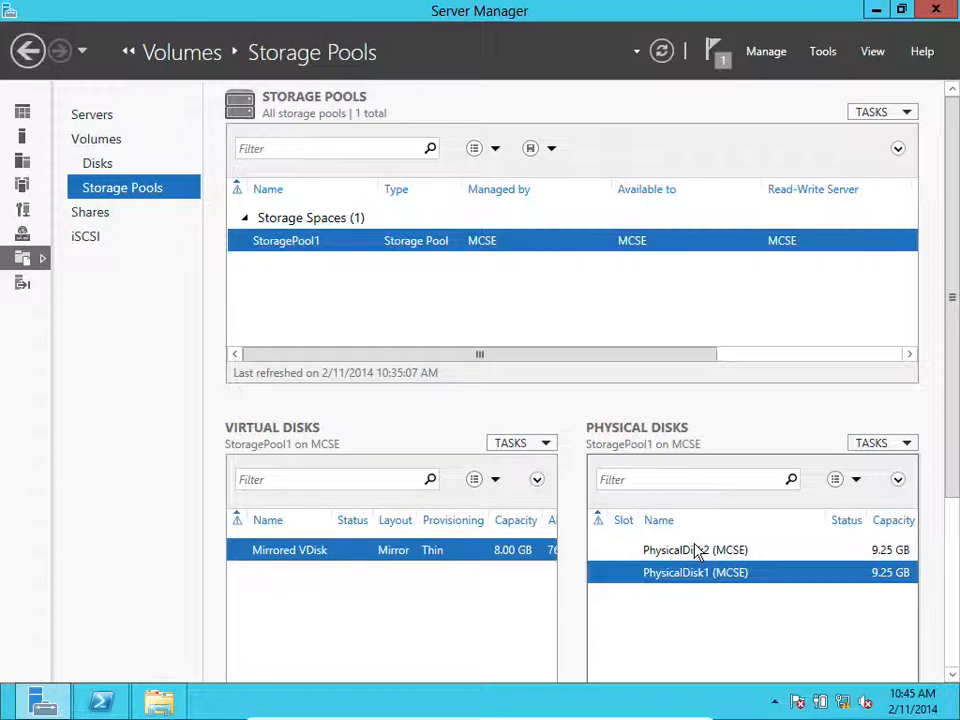
pyautogui.click(697, 553)
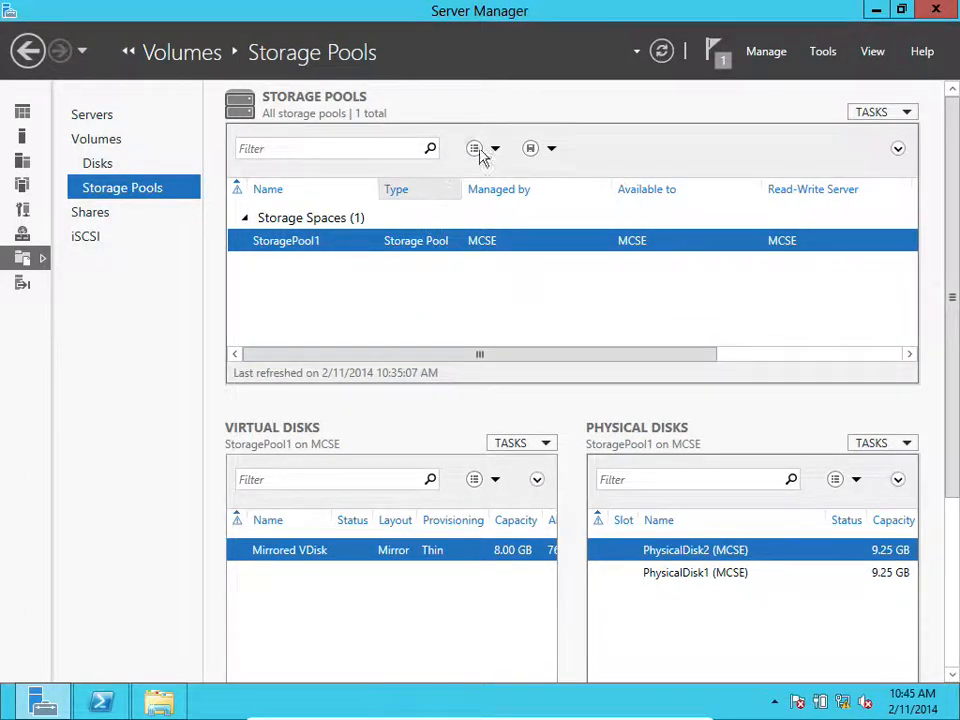
pyautogui.click(936, 11)
pyautogui.moveTo(955, 5)
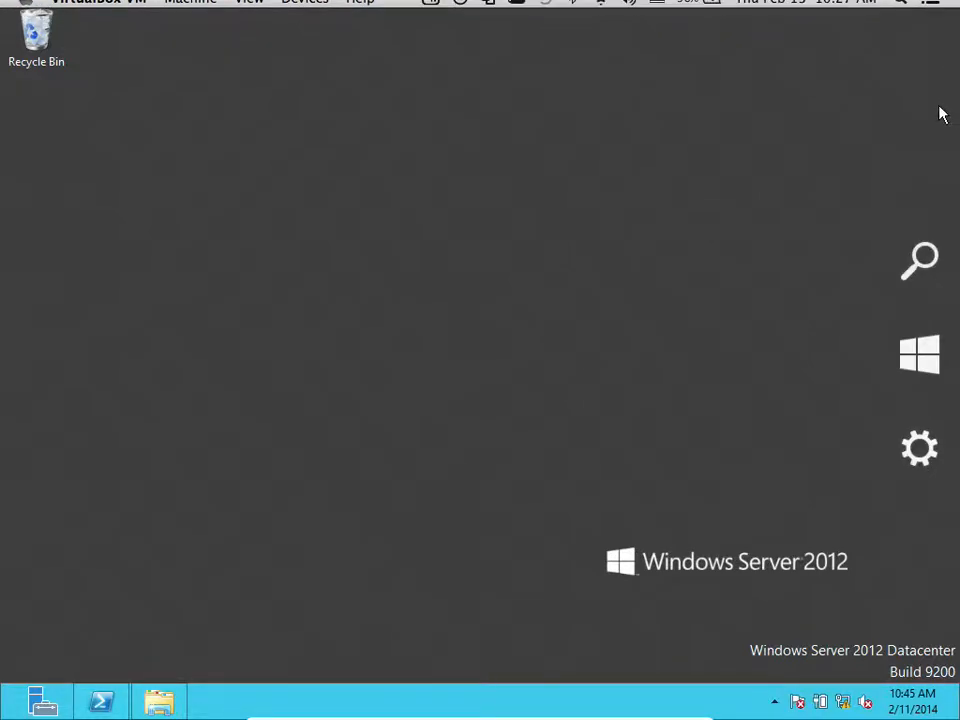
# Step: Shut down Windows Server 2012 through Settings > Power > Shut down, confirming with Continue
pyautogui.click(929, 452)
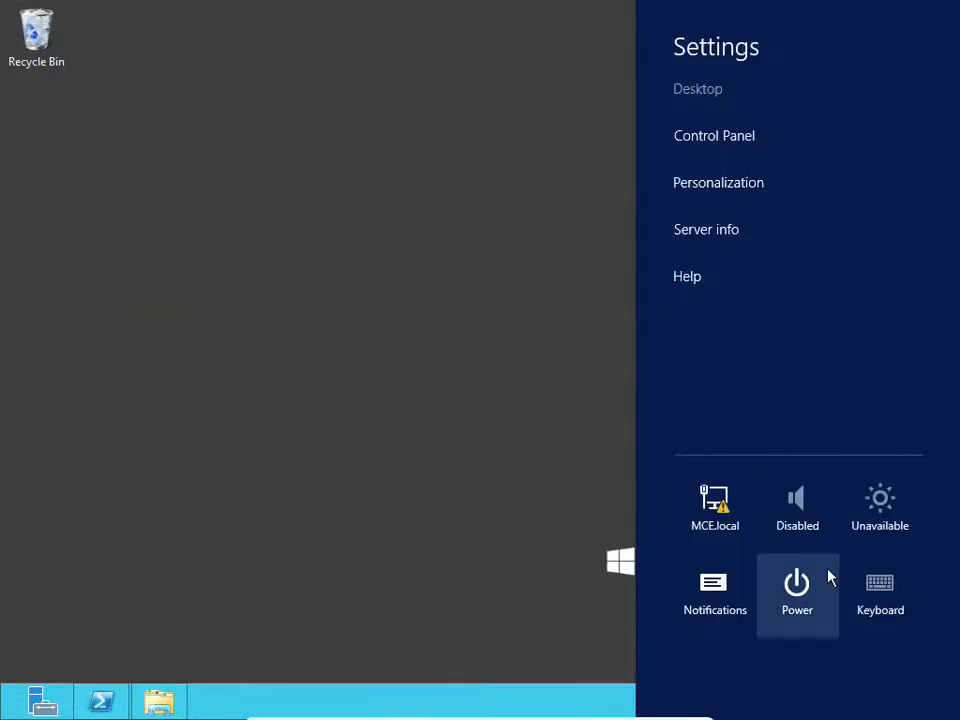
pyautogui.click(799, 611)
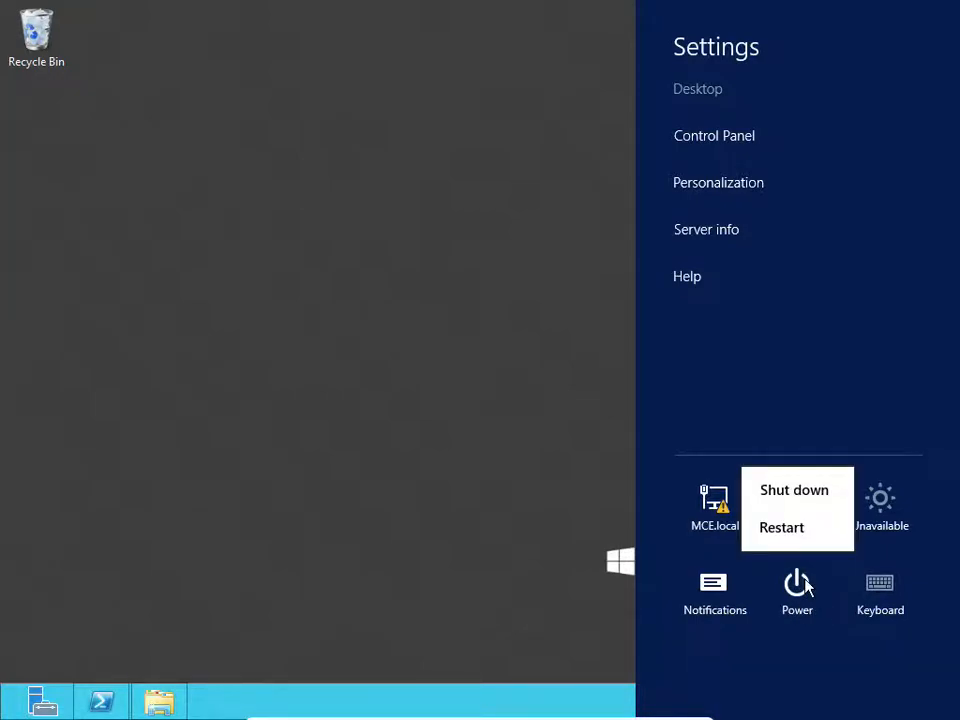
pyautogui.click(822, 509)
pyautogui.click(879, 520)
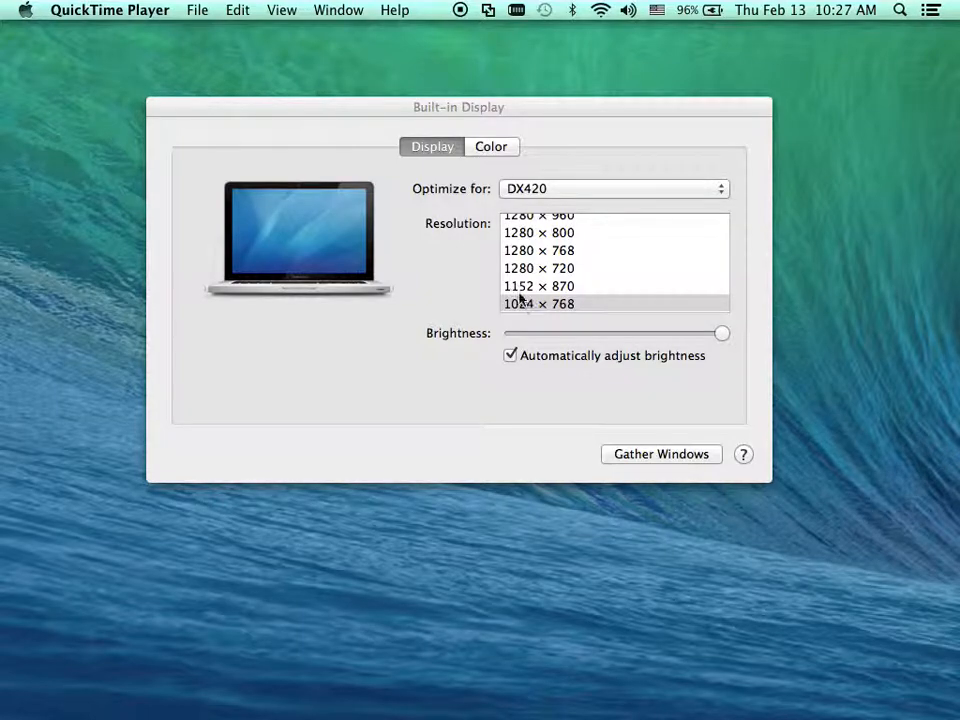
# Step: Bring back the VirtualBox Manager window from the Dock, showing Win2012 E Powered Off
pyautogui.moveTo(840, 714)
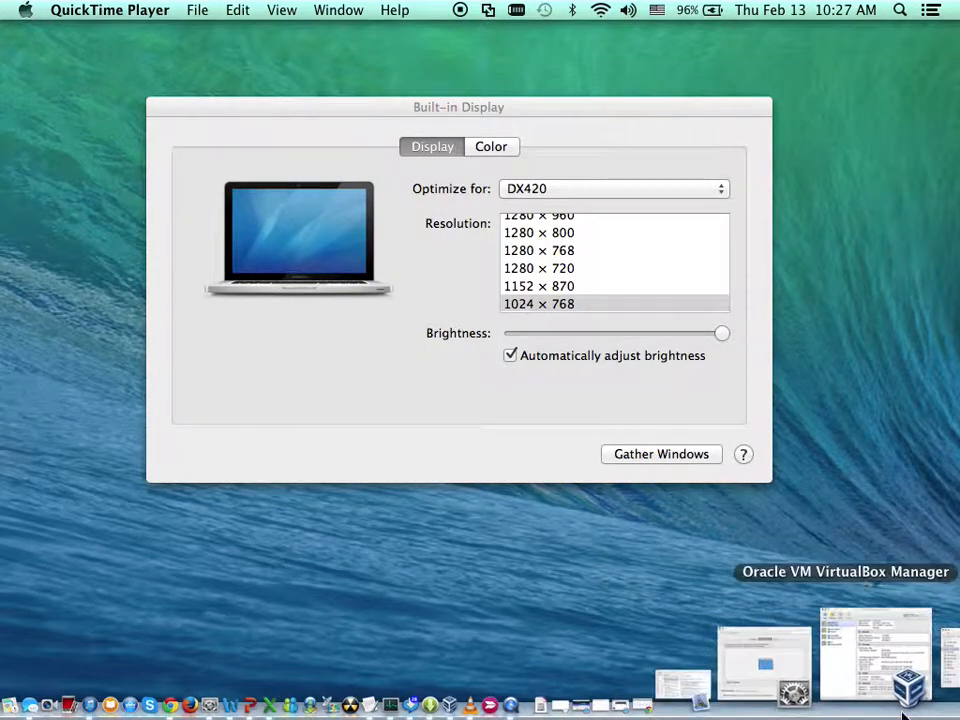
pyautogui.click(901, 708)
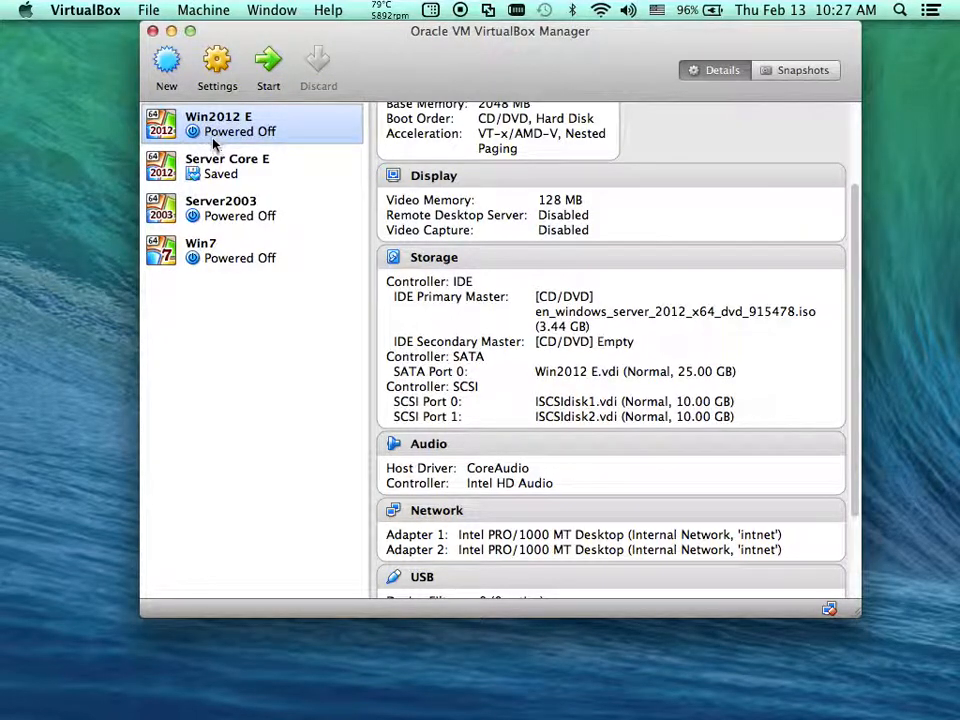
# Step: Remove the ISCSIdisk1.vdi attachment from Win2012 E's storage, keeping ISCSIdisk2.vdi, and save
pyautogui.click(225, 68)
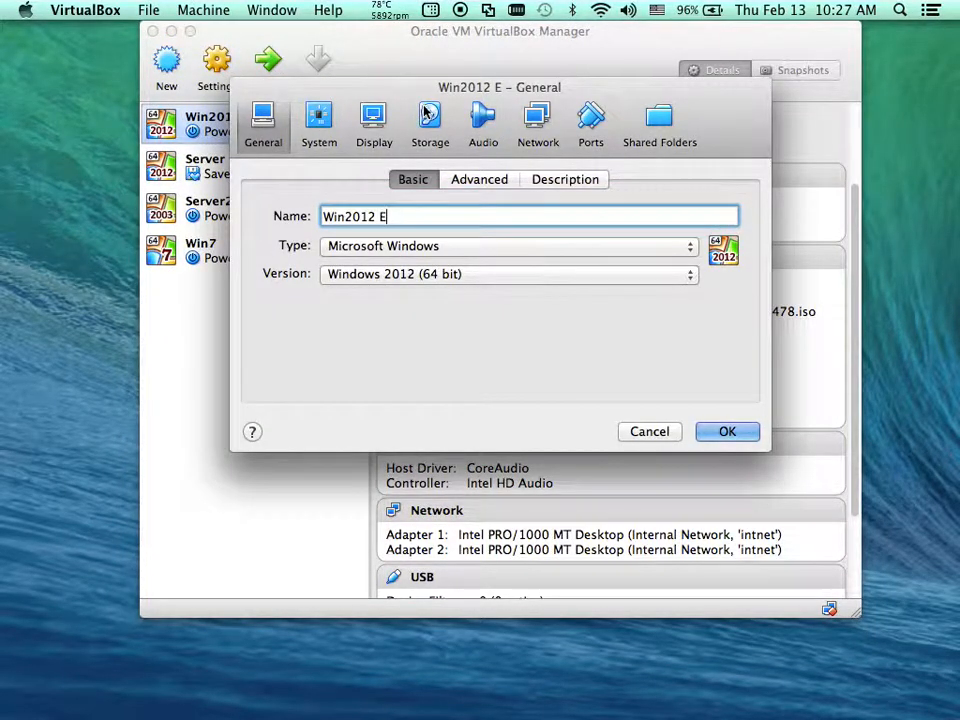
pyautogui.click(430, 117)
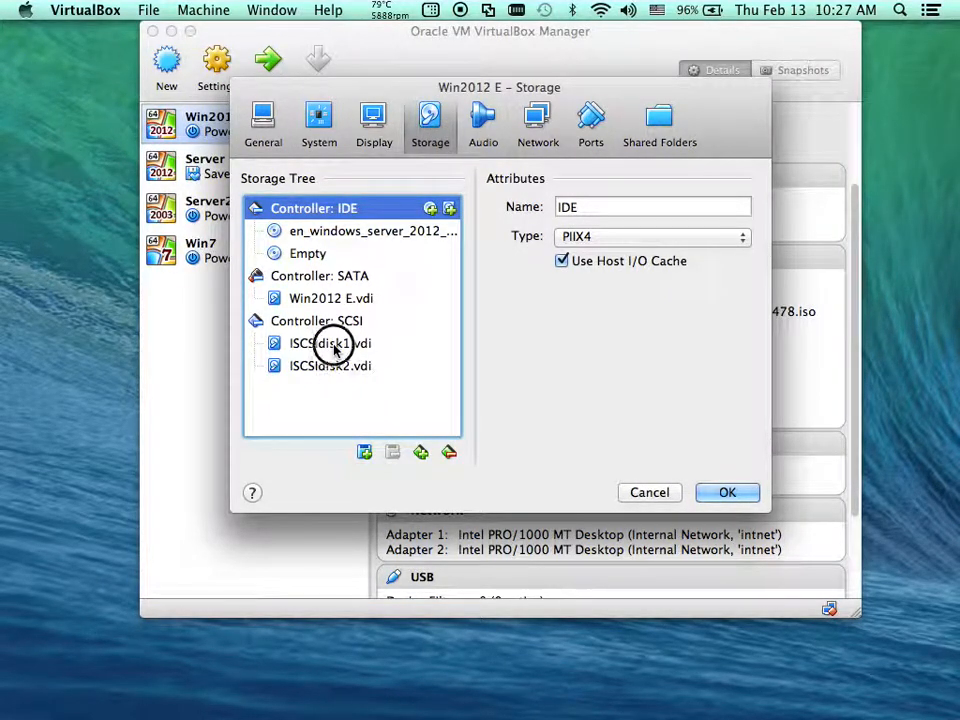
pyautogui.click(334, 345)
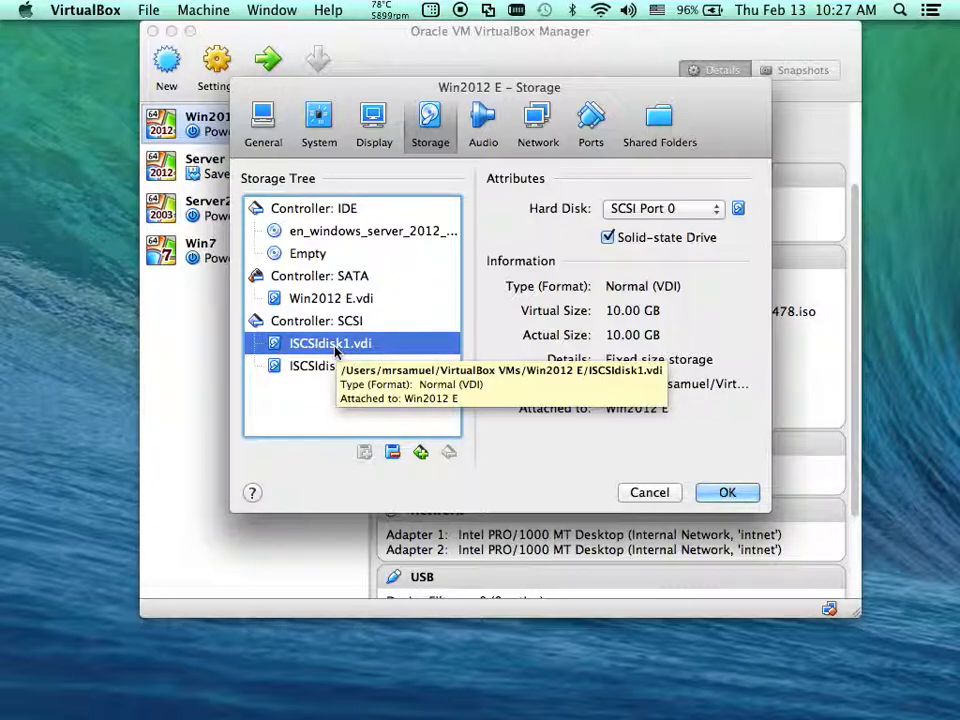
pyautogui.rightClick(336, 350)
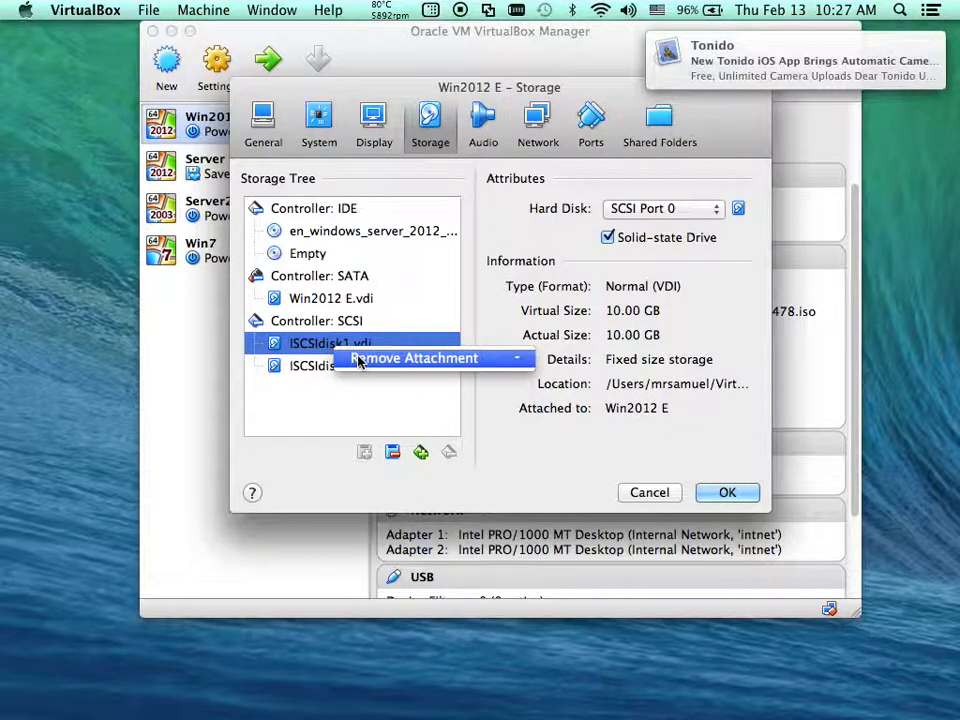
pyautogui.click(359, 362)
pyautogui.click(911, 50)
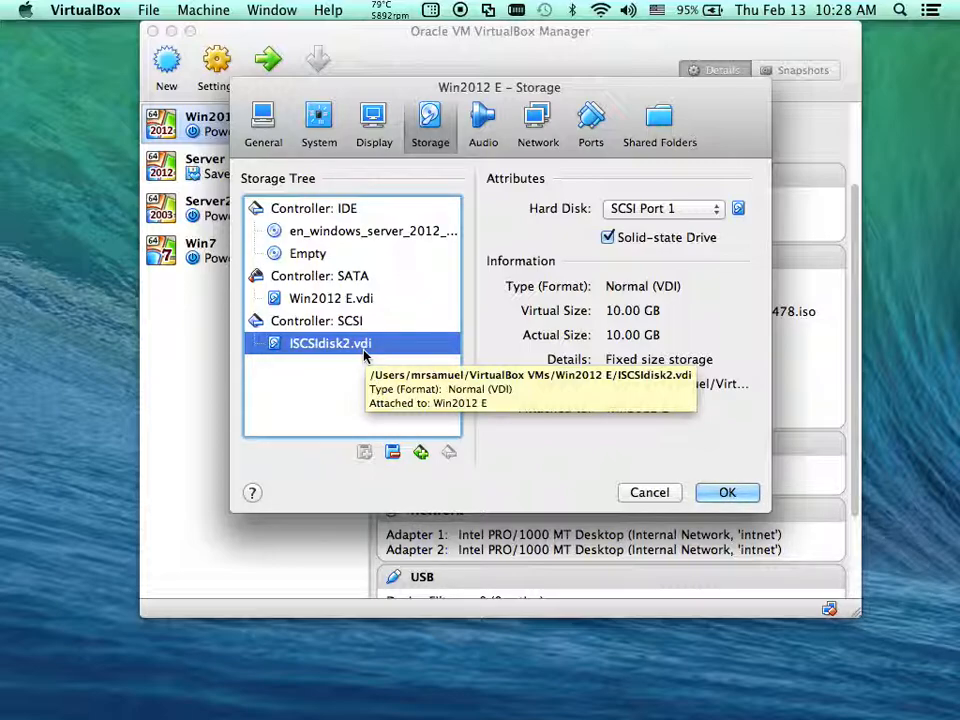
pyautogui.click(724, 494)
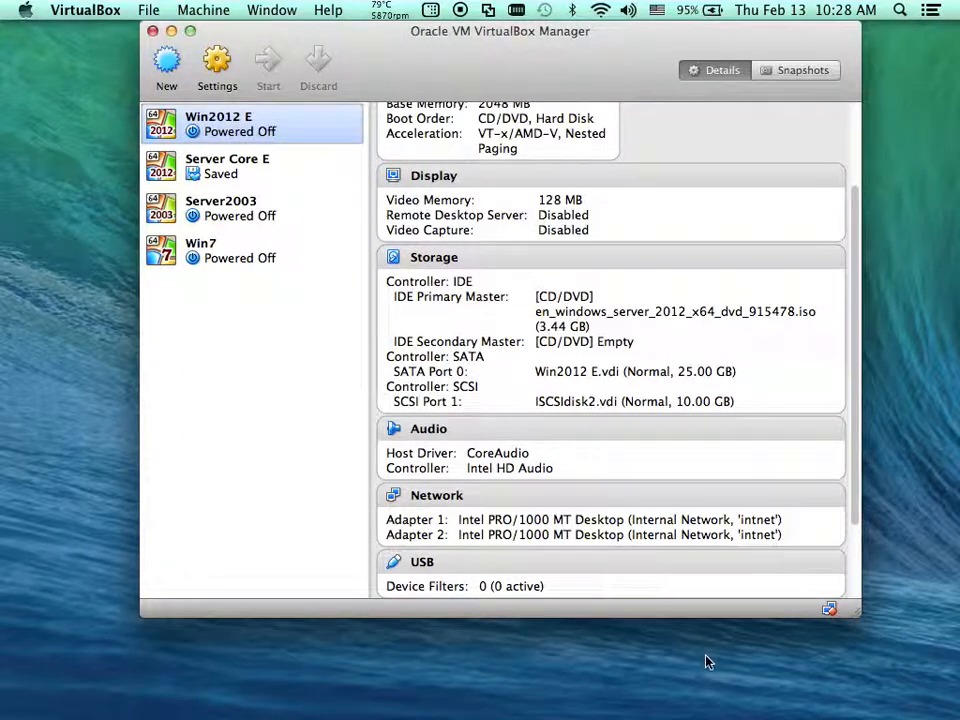
# Step: Boot Win2012 E fullscreen, skipping the DVD boot prompt, until the lock screen appears
pyautogui.click(730, 706)
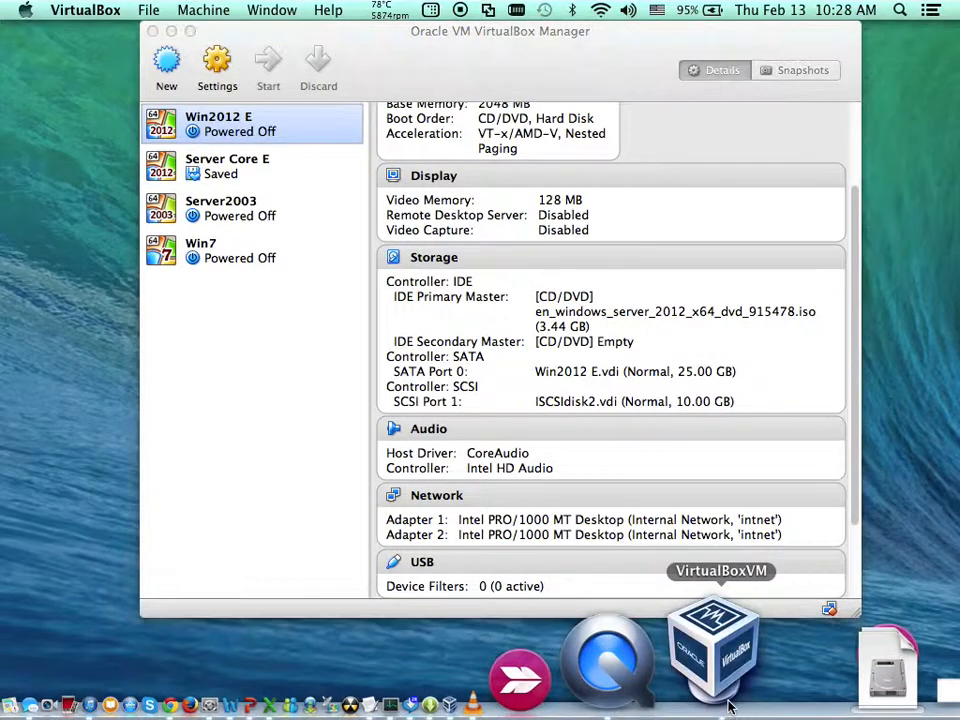
pyautogui.click(514, 463)
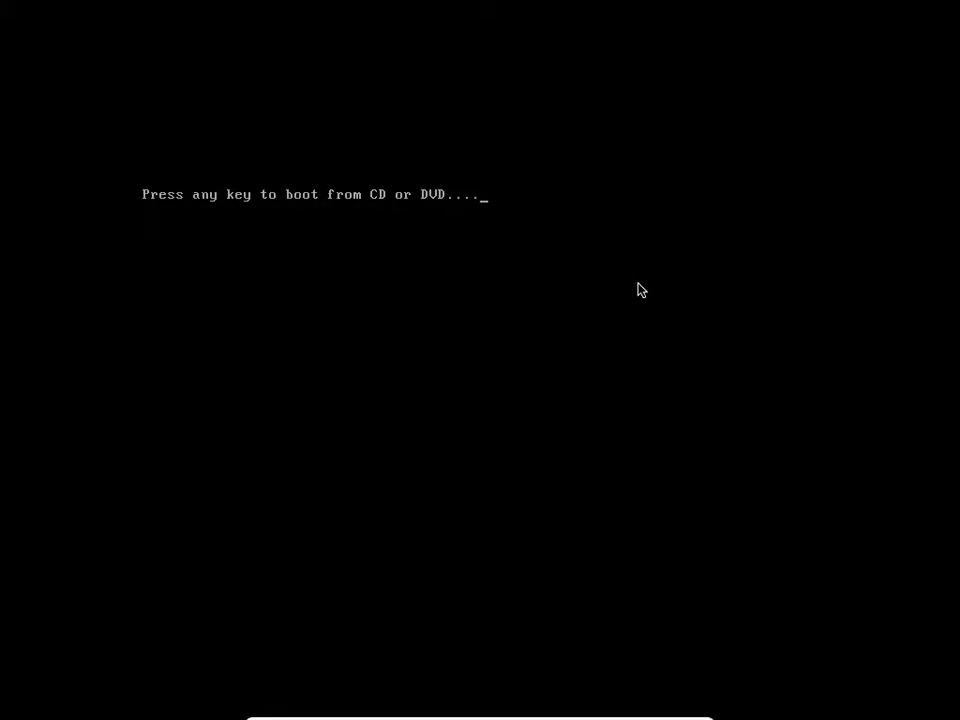
pyautogui.press('Return')
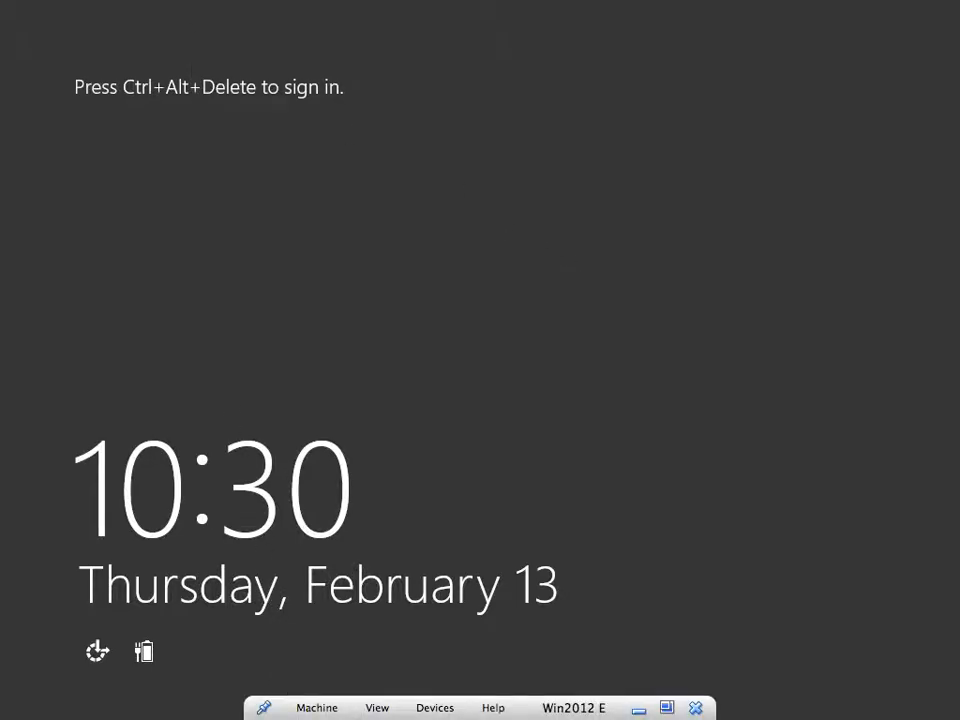
# Step: Send Ctrl-Alt-Del to the VM and sign in as Administrator with the account password
pyautogui.click(318, 707)
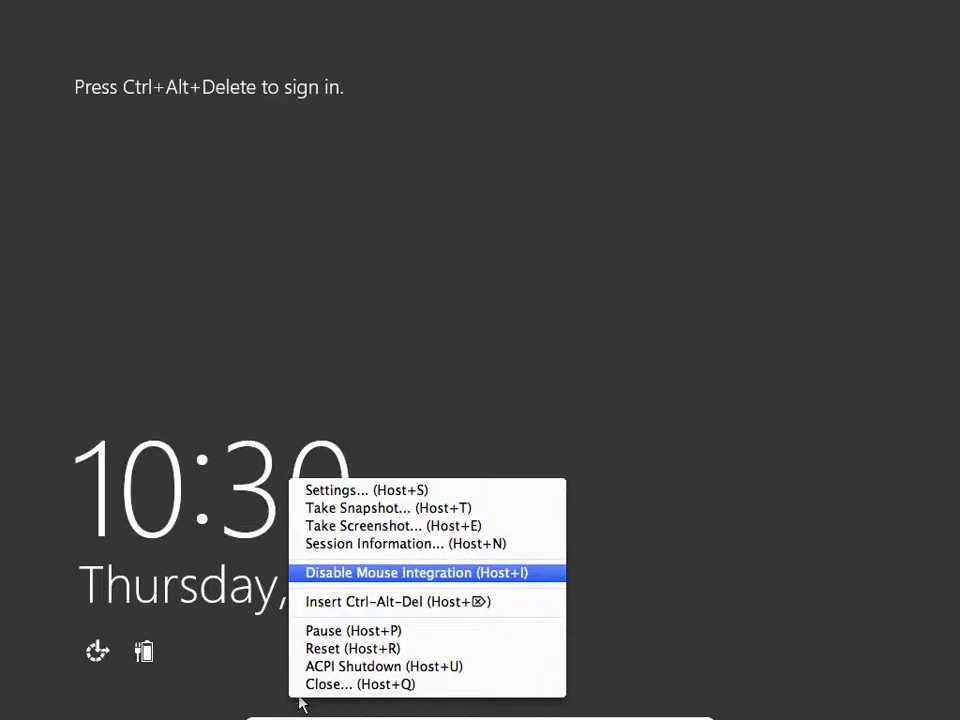
pyautogui.click(398, 603)
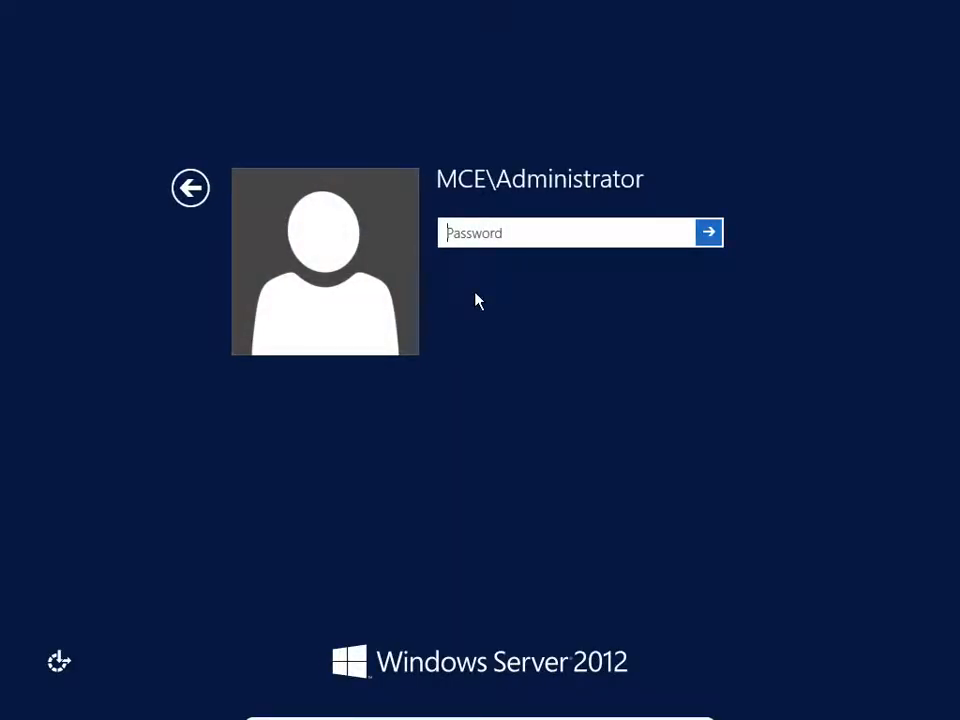
pyautogui.write('Pa$$w0rd')
pyautogui.press('Return')
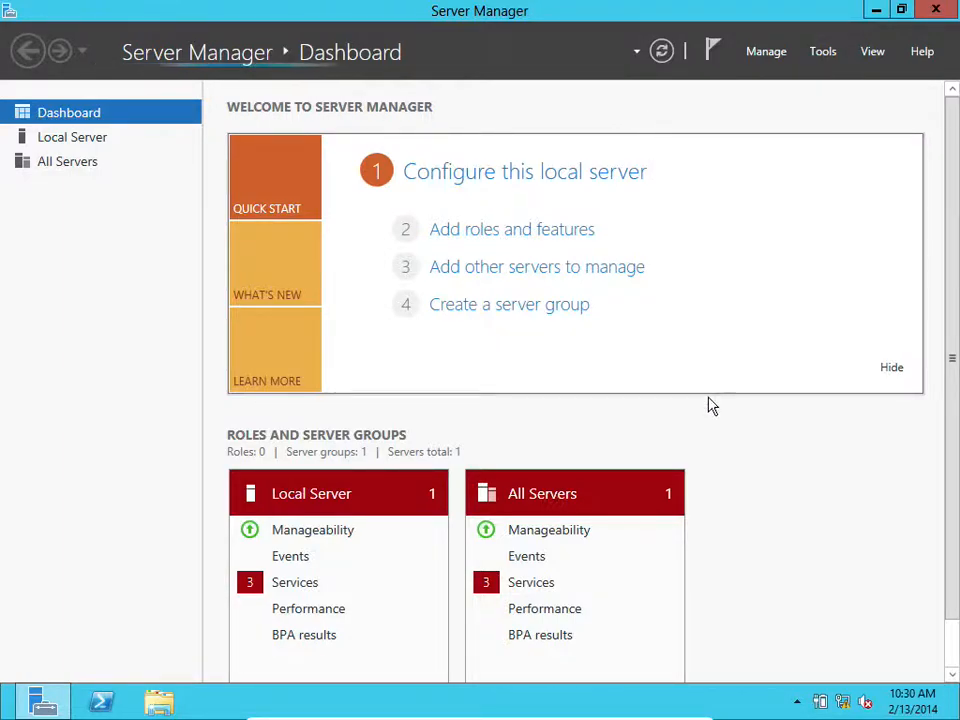
# Step: Scroll the dashboard while the AD DS, DHCP, DNS, File and Storage Services and WDS tiles load
pyautogui.scroll(-1, 707, 404)
pyautogui.scroll(1, 707, 399)
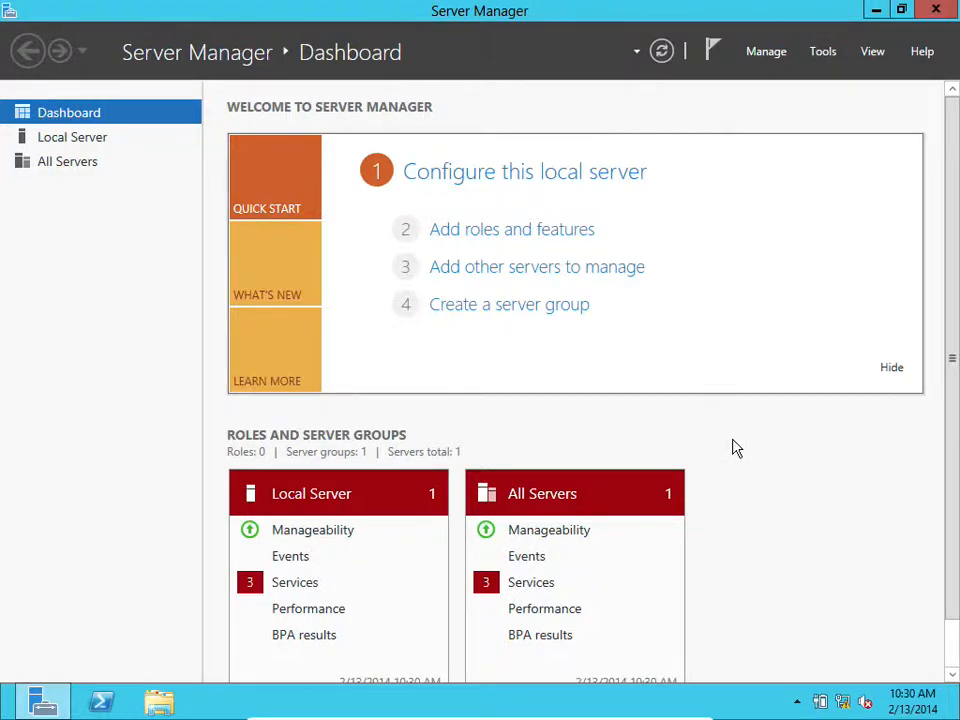
pyautogui.scroll(-2, 735, 447)
pyautogui.scroll(-3, 735, 446)
pyautogui.scroll(-3, 735, 446)
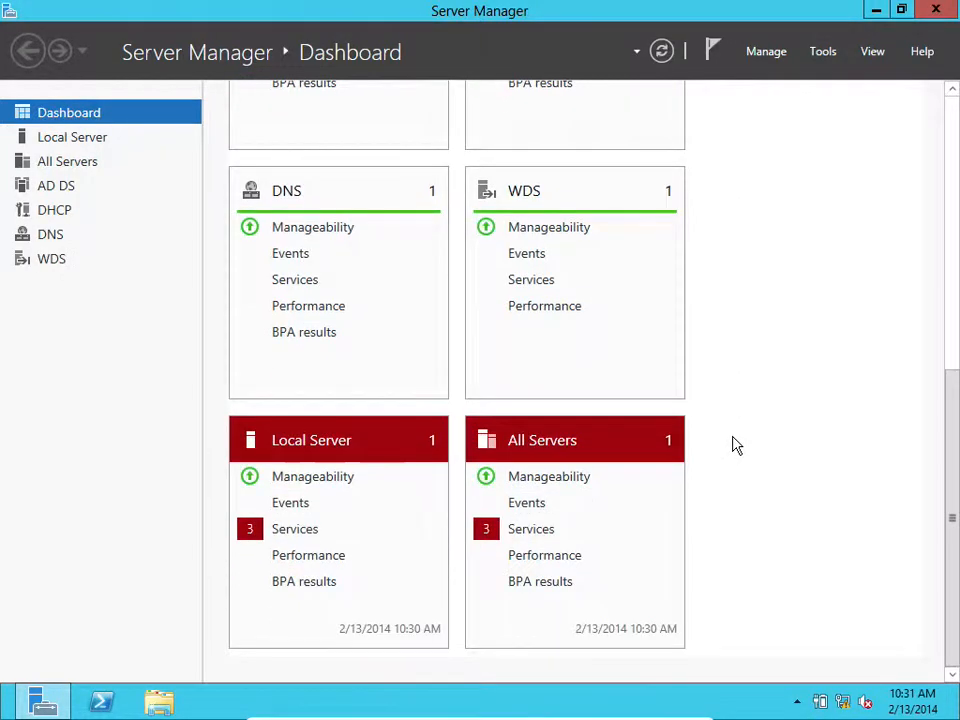
pyautogui.scroll(8, 733, 445)
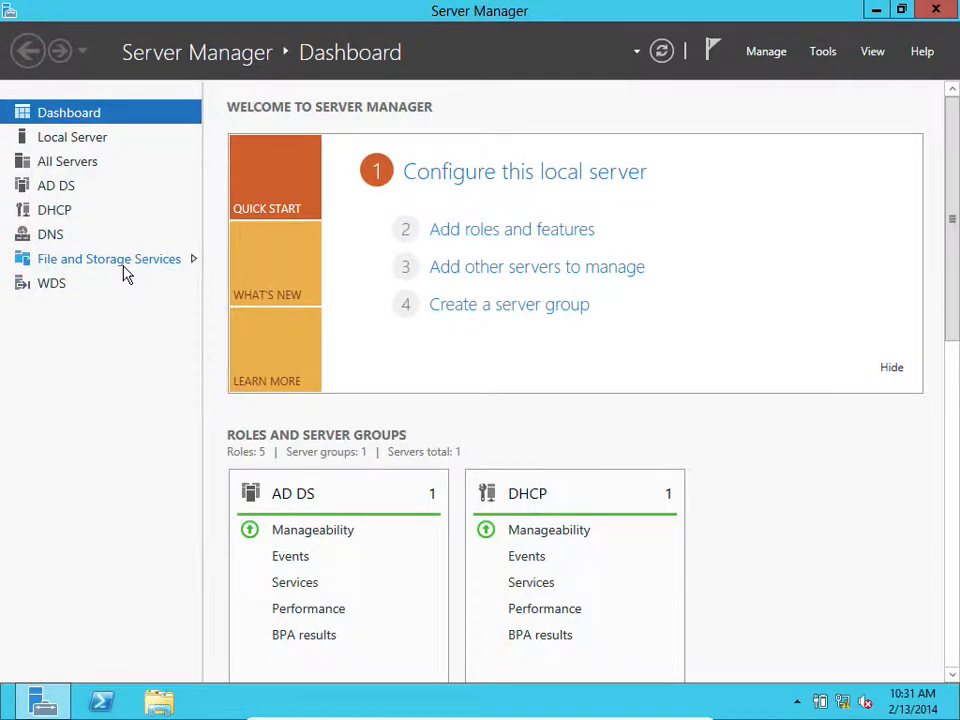
# Step: Open File and Storage Services > Storage Pools and inspect the degraded physical disk and Mirrored VDisk
pyautogui.click(124, 268)
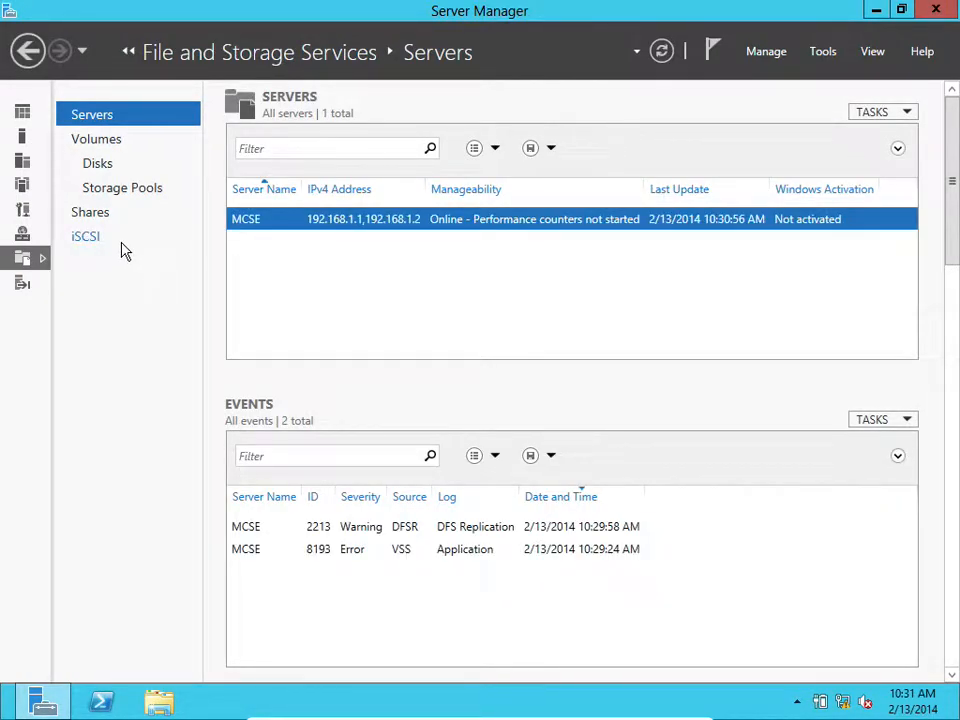
pyautogui.click(122, 189)
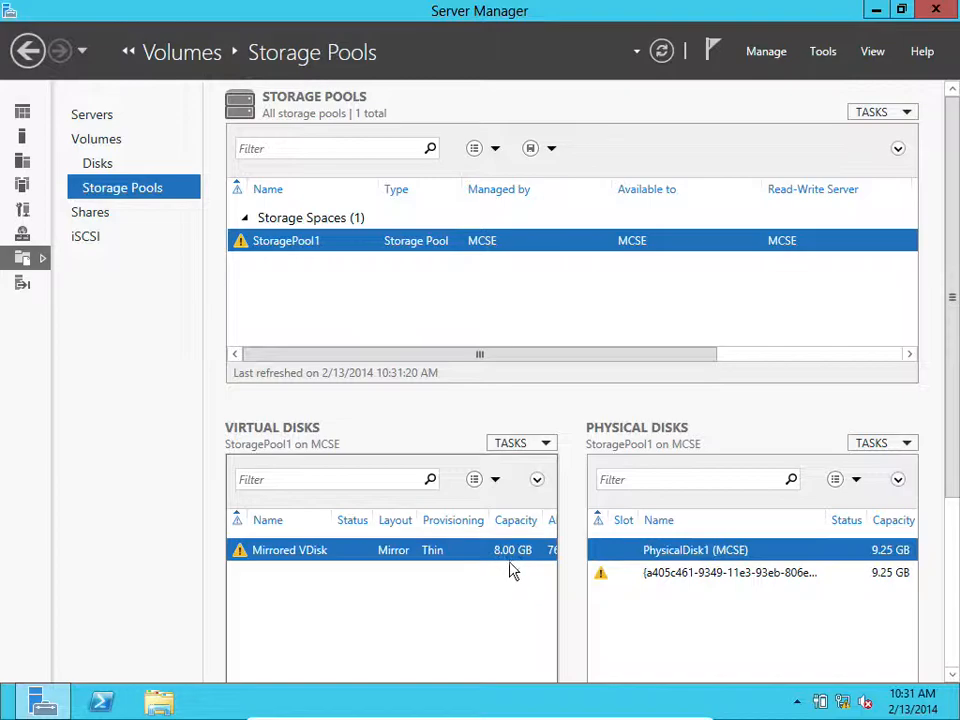
pyautogui.click(609, 586)
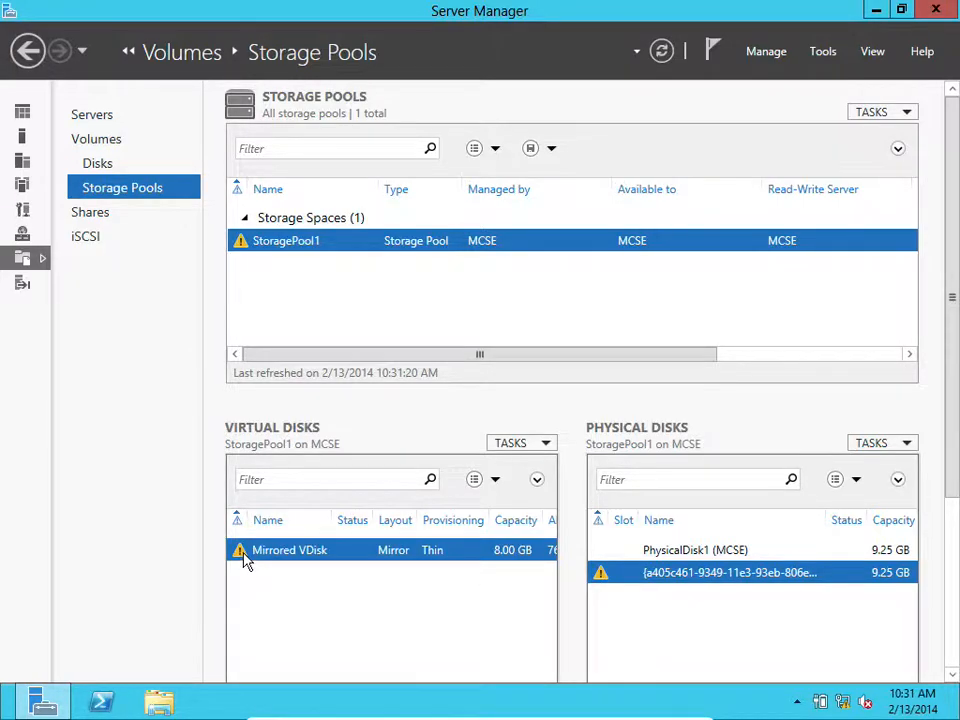
pyautogui.moveTo(246, 562)
# Step: Browse to Mirrored Volume (J:) in File Explorer, confirm write is still there, then close it
pyautogui.click(163, 707)
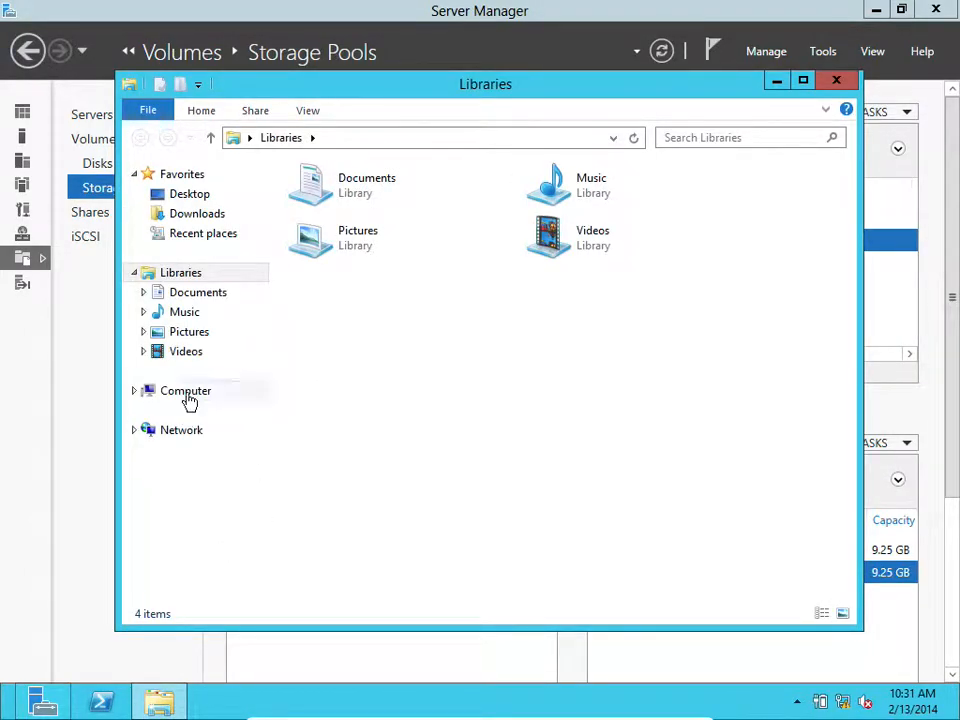
pyautogui.click(186, 391)
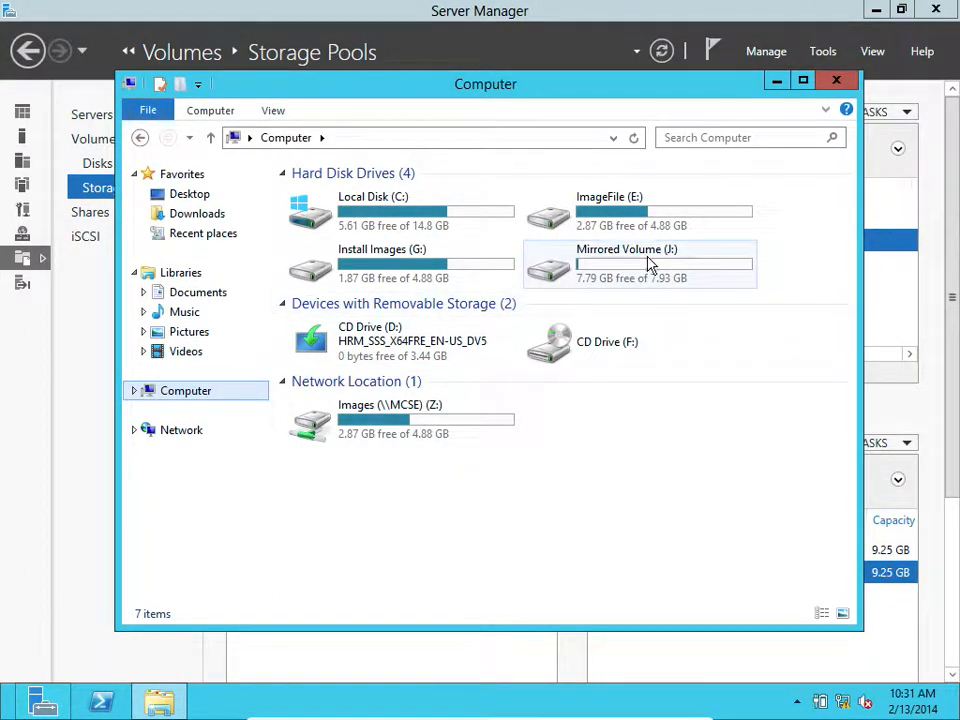
pyautogui.doubleClick(645, 267)
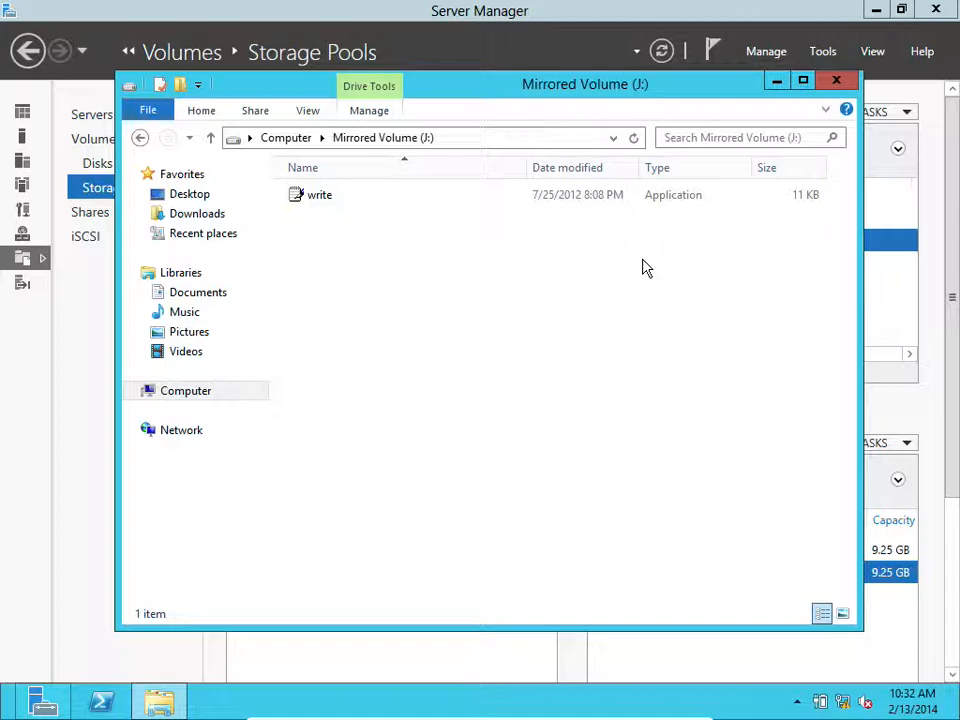
pyautogui.click(836, 80)
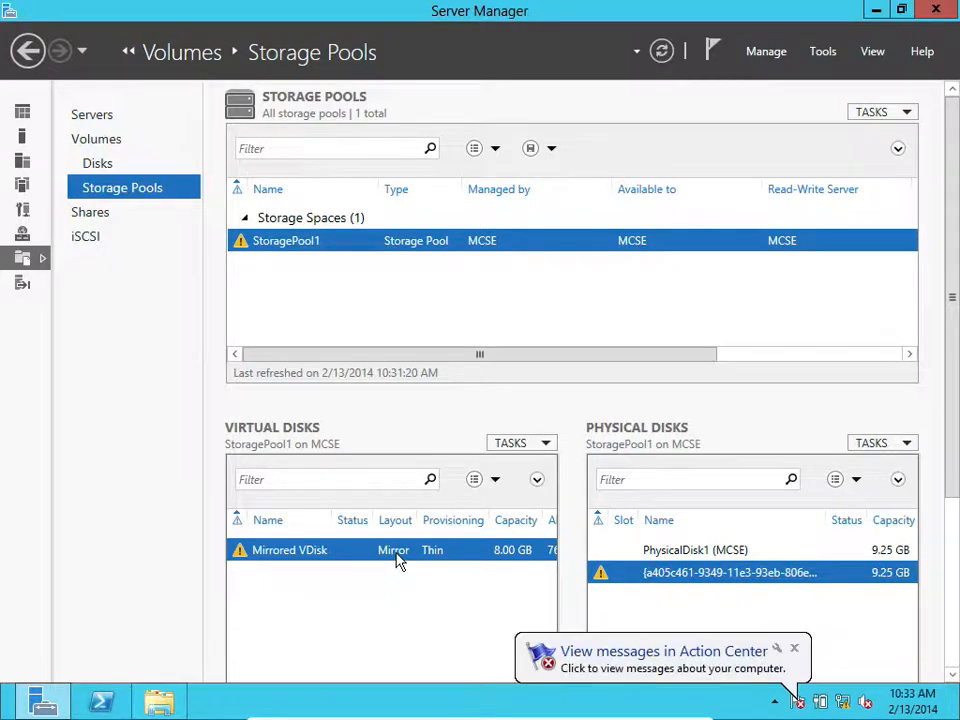
# Step: Launch Computer Management from the Server Manager Tools menu
pyautogui.click(822, 56)
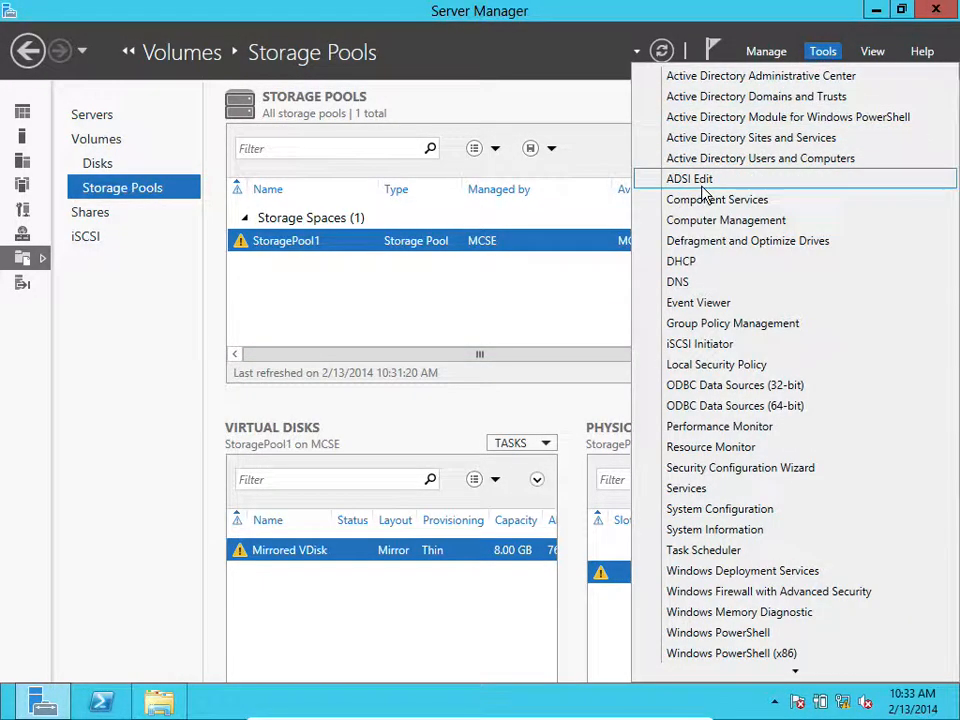
pyautogui.click(700, 222)
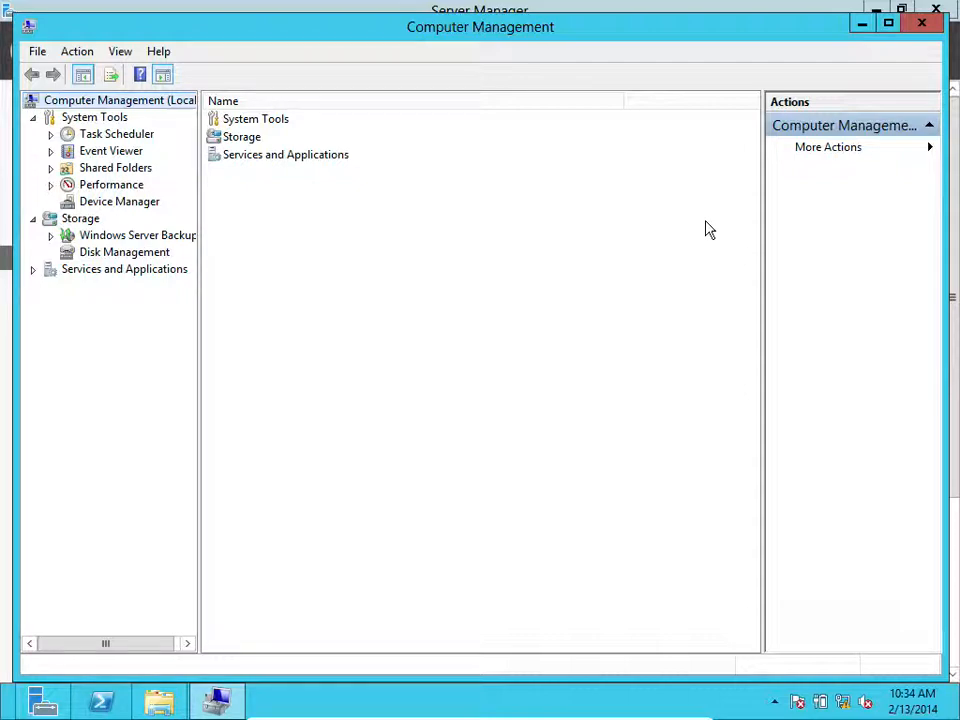
# Step: Show Disk Management to find Mirrored Volume (J:) on Disk 2 as Healthy 7.97 GB ReFS
pyautogui.click(115, 254)
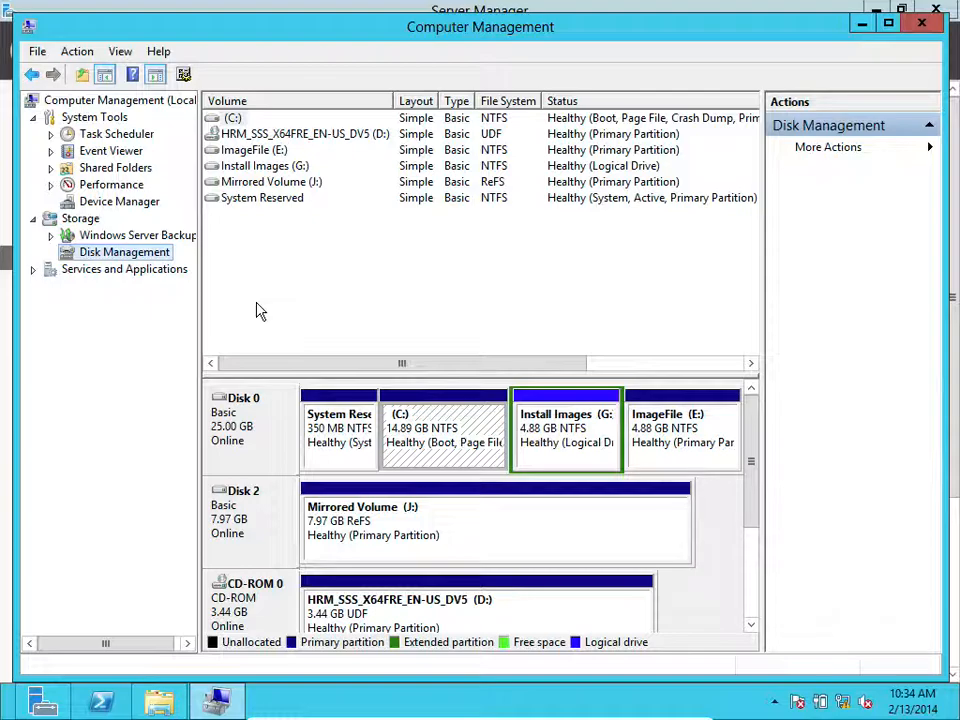
pyautogui.moveTo(752, 443); pyautogui.dragTo(735, 520)
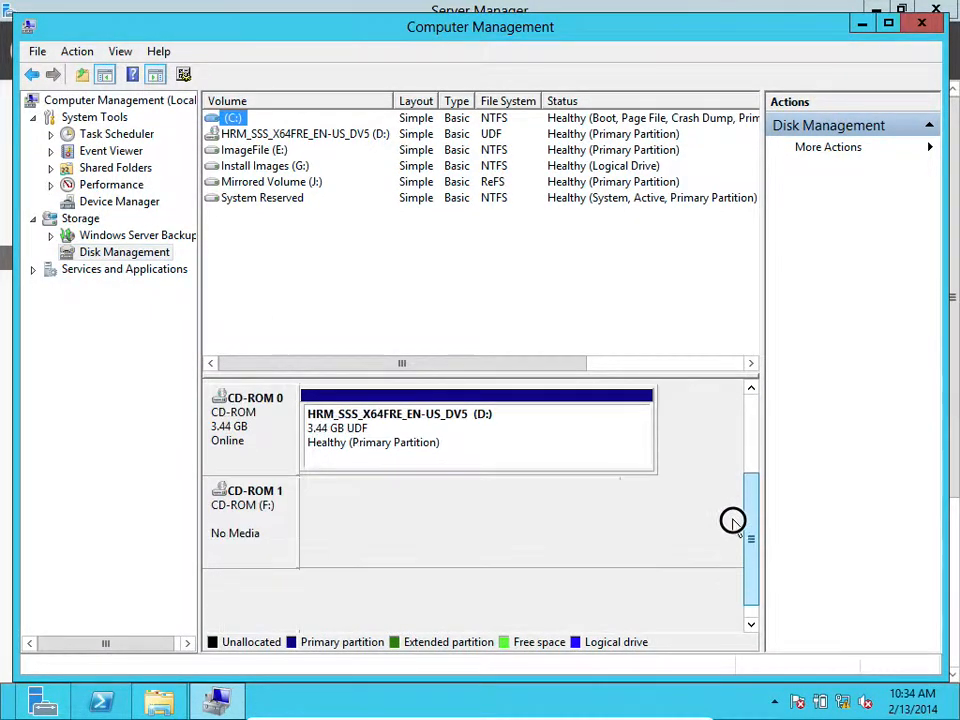
pyautogui.scroll(3, 733, 521)
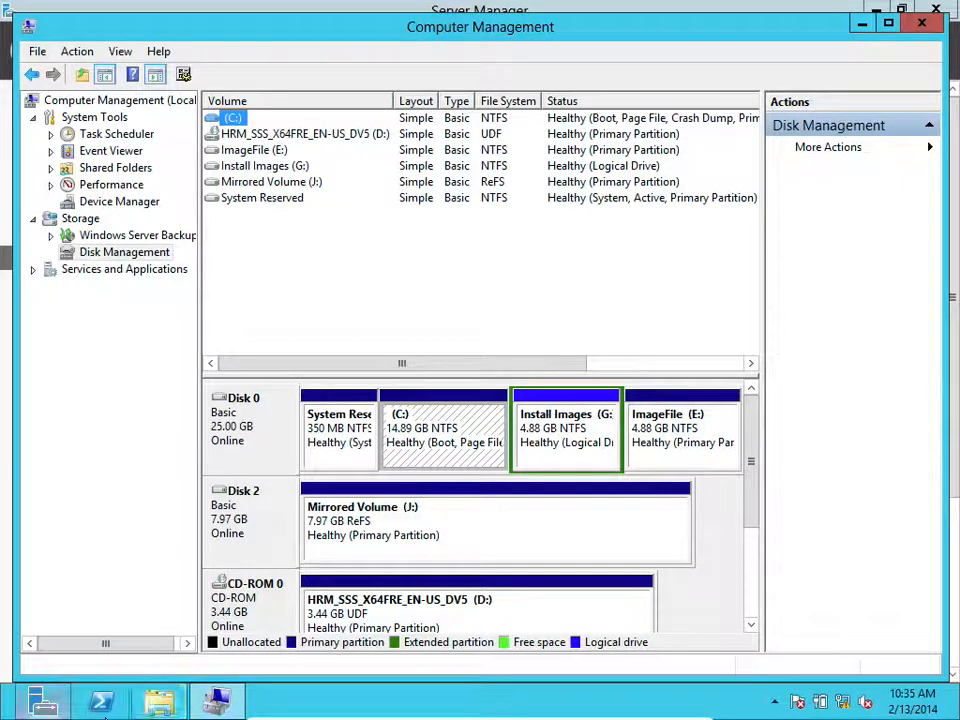
# Step: Close Server Manager and Computer Management after confirming Mirrored Volume (J:) is Healthy
pyautogui.click(46, 708)
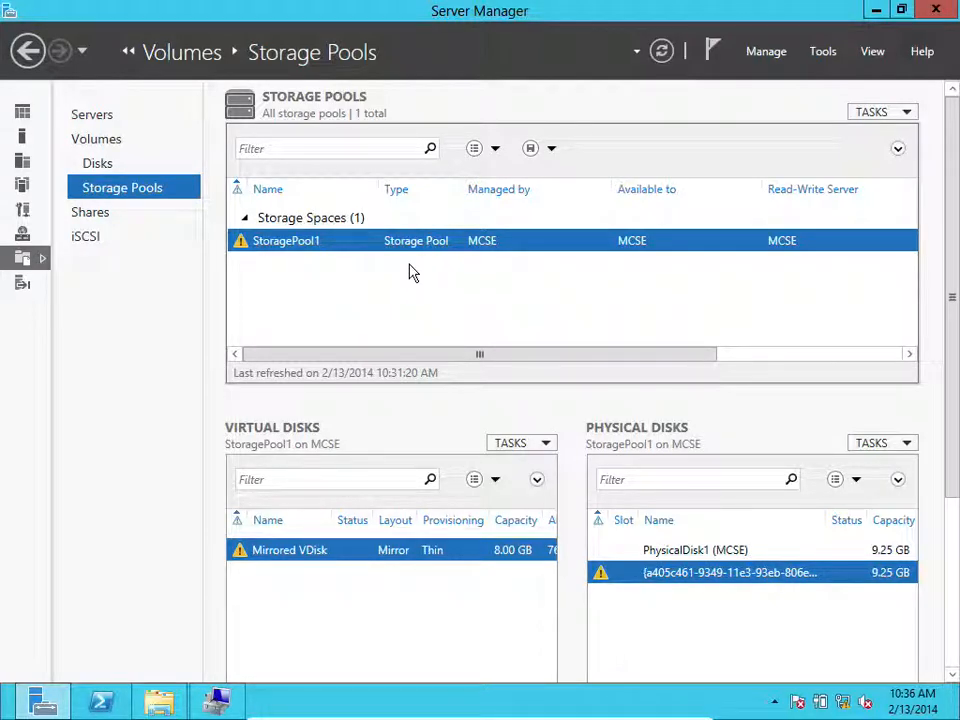
pyautogui.click(936, 12)
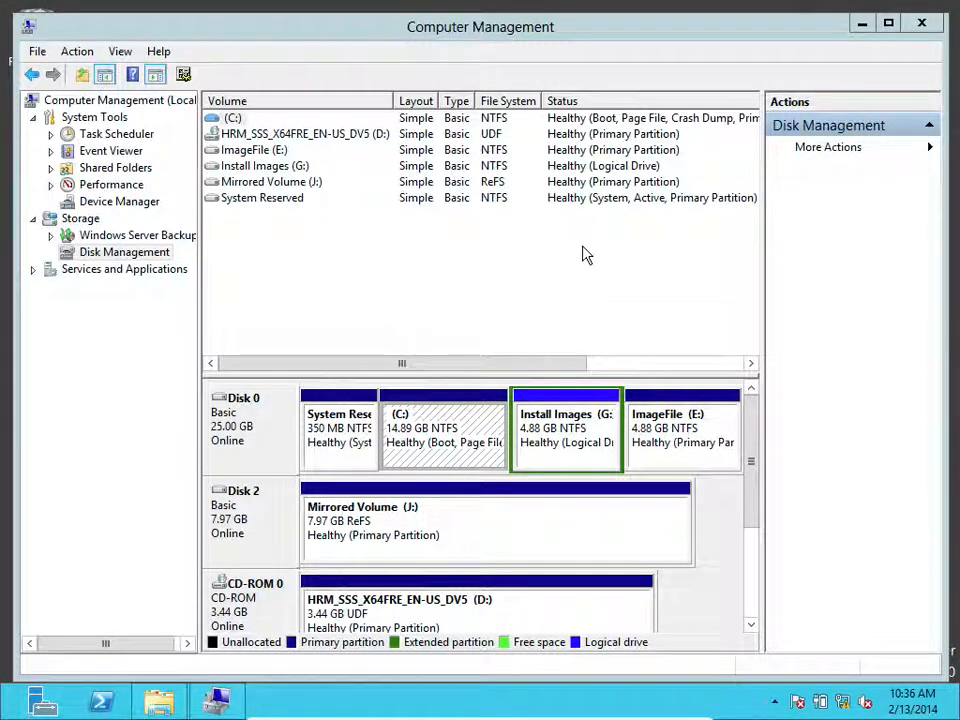
pyautogui.click(922, 22)
# Step: Close the J: folder window and shut down the server with reason Other (Unplanned)
pyautogui.click(836, 80)
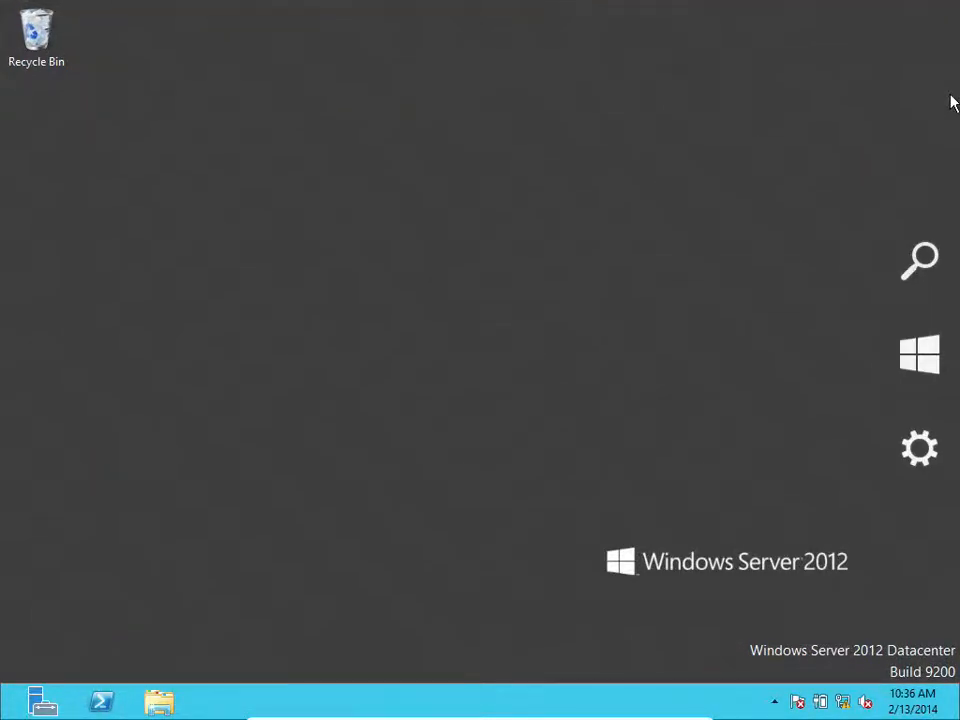
pyautogui.click(930, 545)
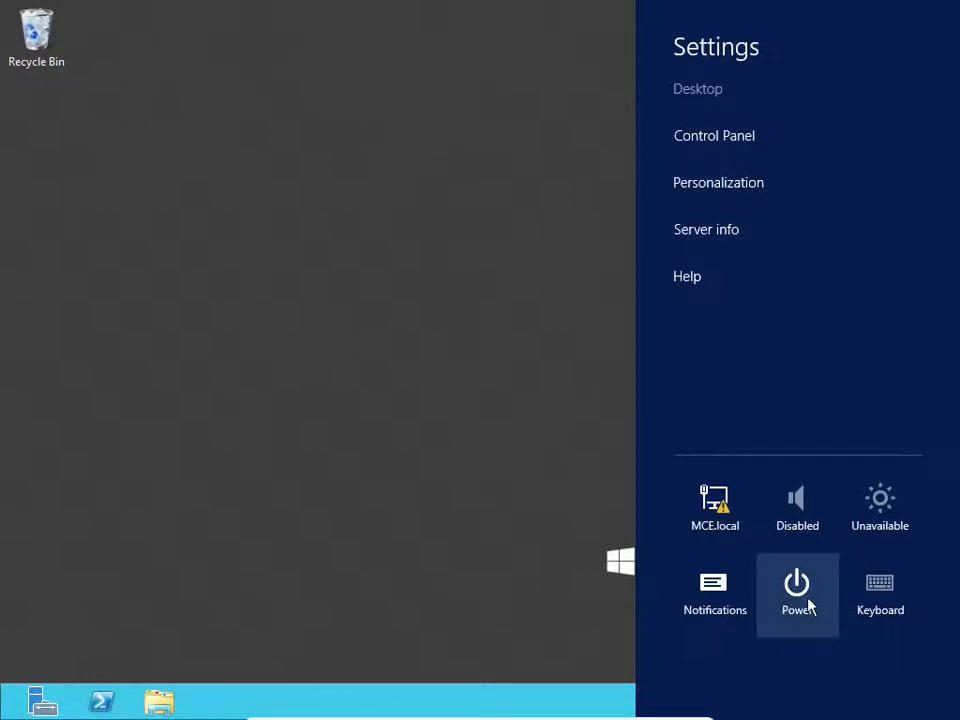
pyautogui.click(810, 604)
pyautogui.click(798, 492)
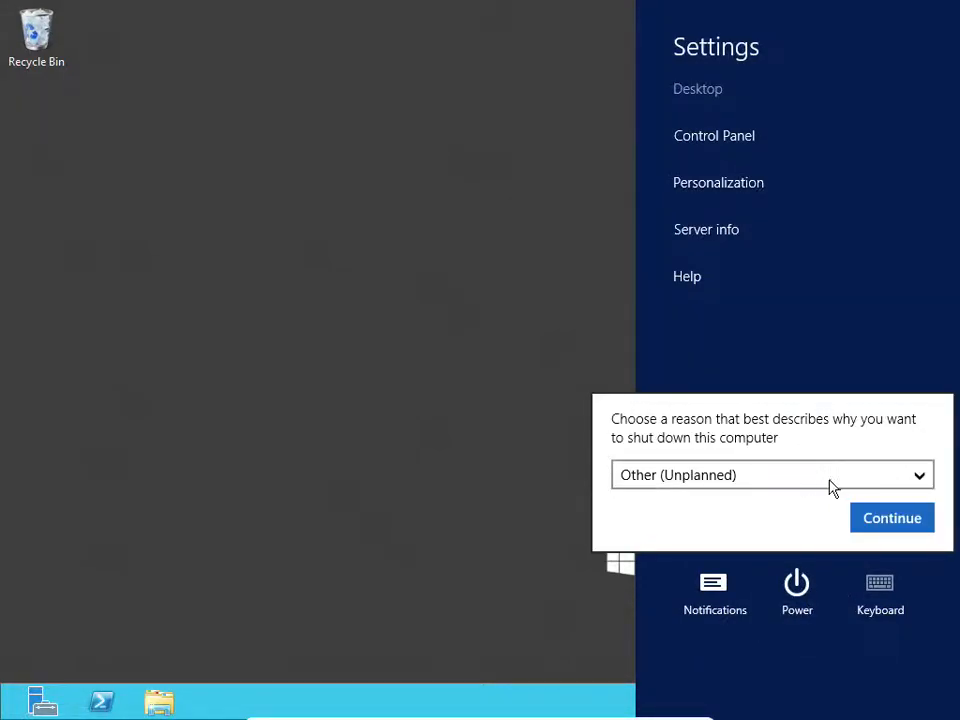